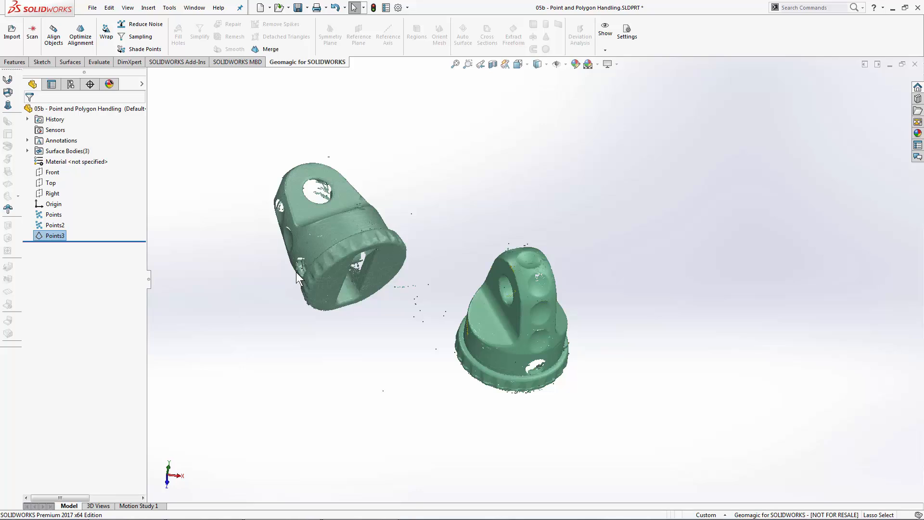
Set up Align Objects with the Points2 scan as the fixed object and the Points scan as the object to move
middle_click_drag(614, 249, 423, 248)
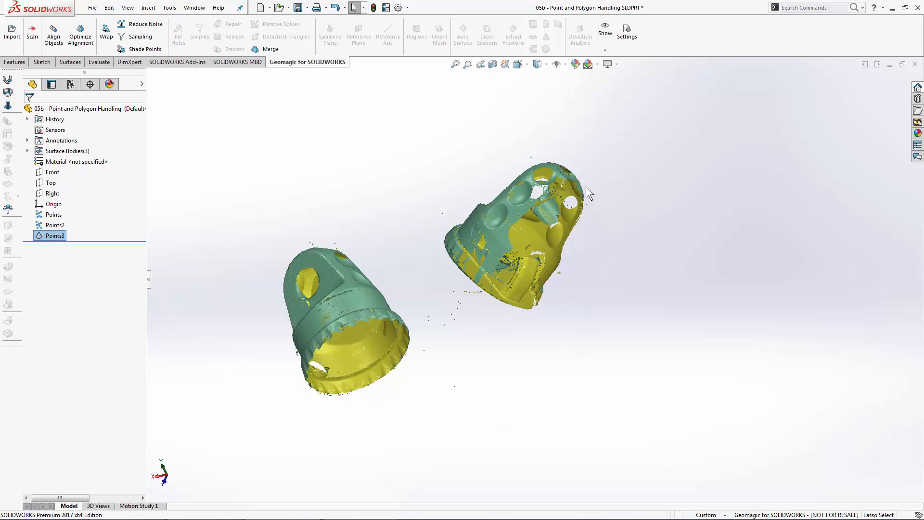
middle_click_drag(585, 327, 712, 305)
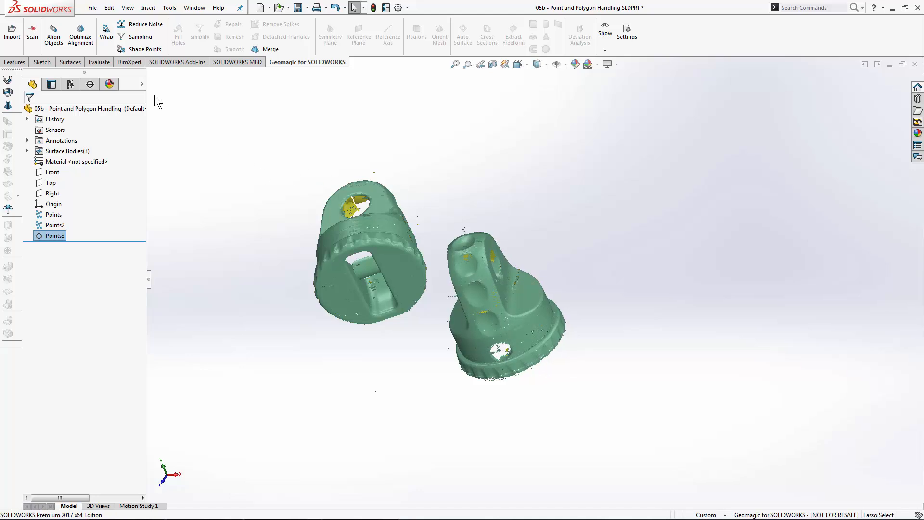
left_click(58, 43)
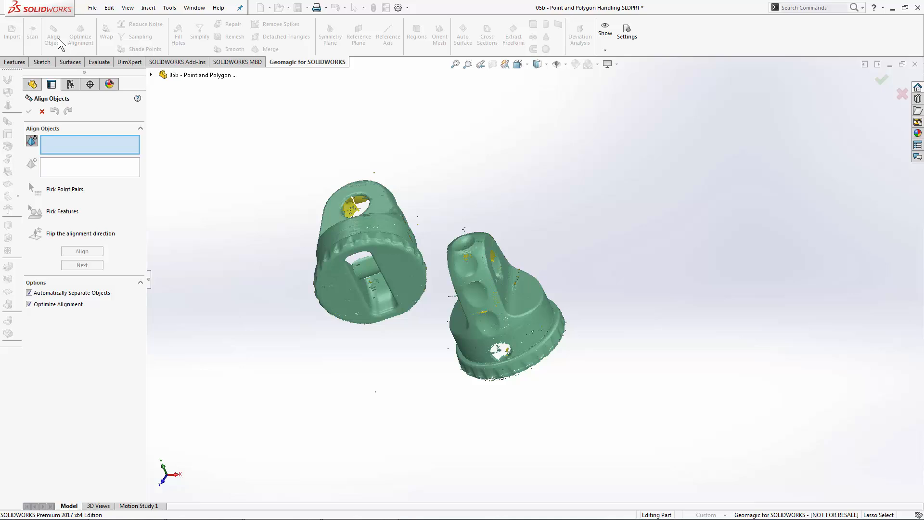
left_click(325, 238)
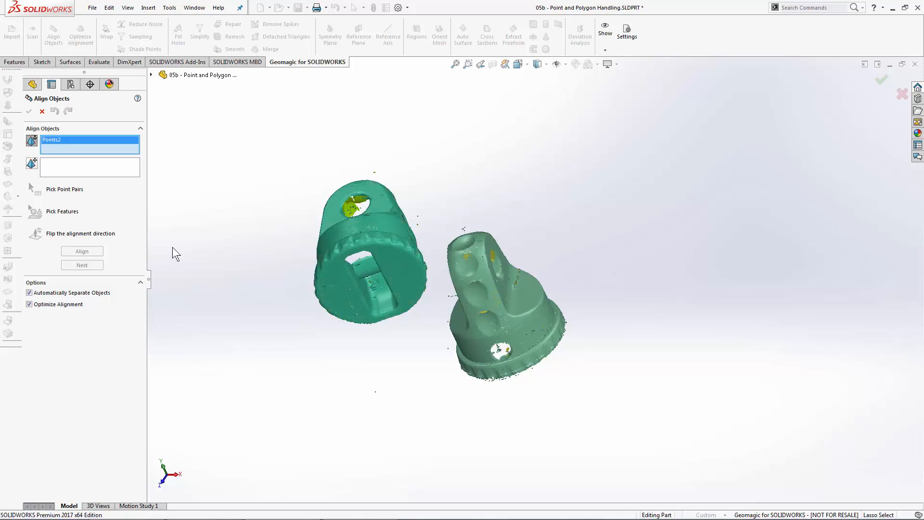
left_click(118, 169)
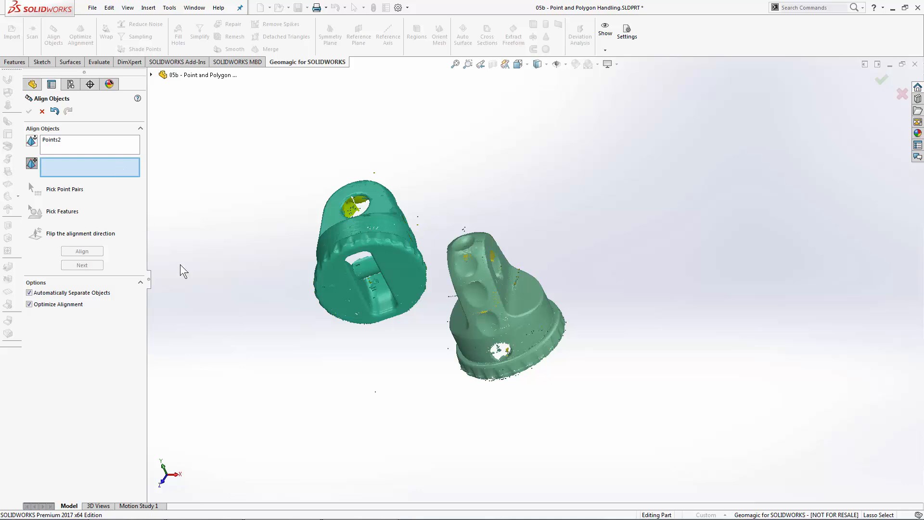
left_click(476, 343)
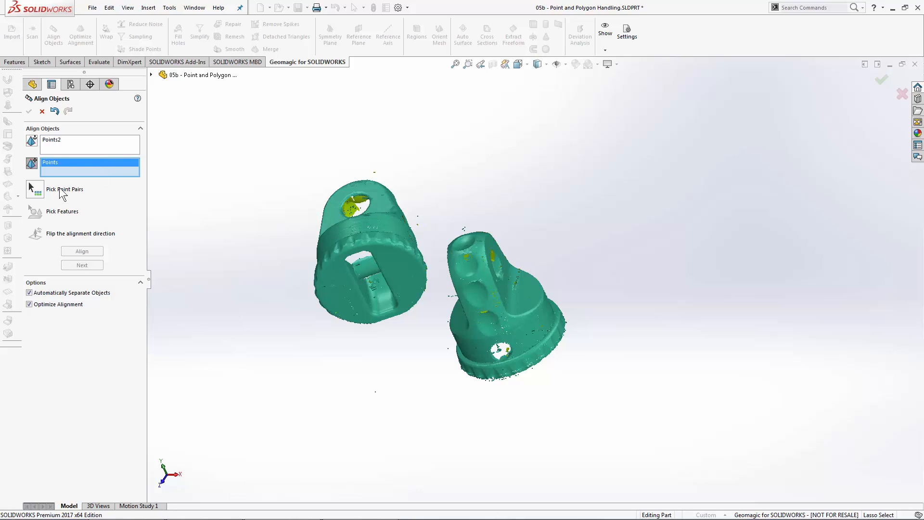
Pick the first matching point pair on both scans, at the lower edge of the round recess just above the ribbed rim
left_click(33, 190)
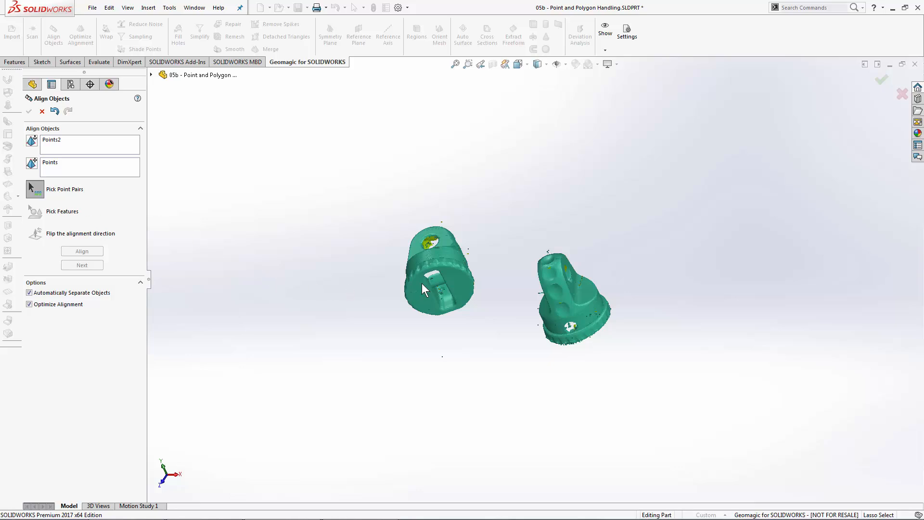
scroll(422, 283, "up", 1)
middle_click_drag(474, 244, 480, 270)
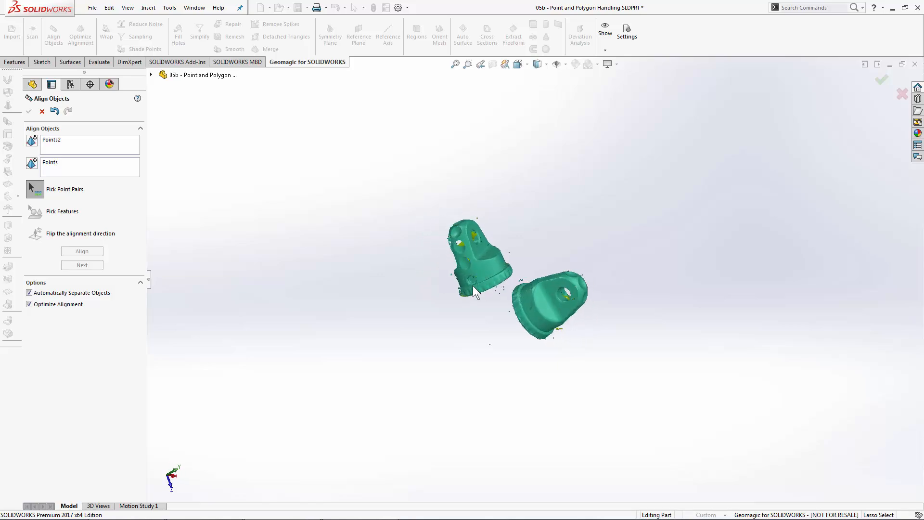
scroll(481, 278, "down", 5)
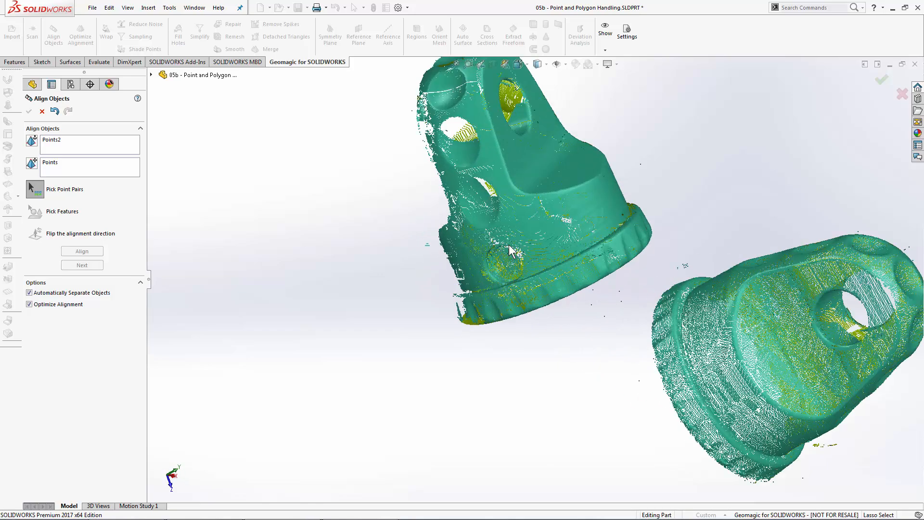
middle_click_drag(601, 223, 553, 312)
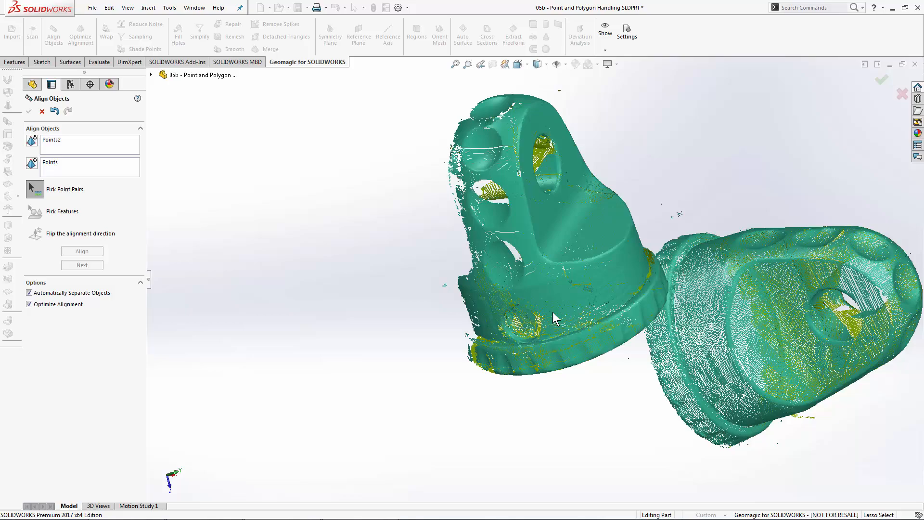
left_click(528, 341)
mouse_move(616, 325)
middle_mouse_down()
mouse_move(558, 264)
mouse_move(605, 328)
middle_mouse_up()
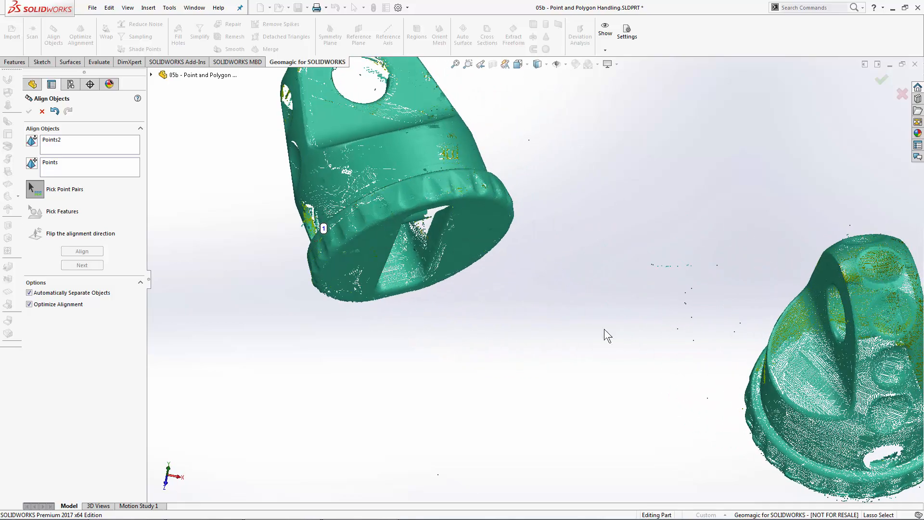
left_click(883, 471)
scroll(577, 308, "up", 3)
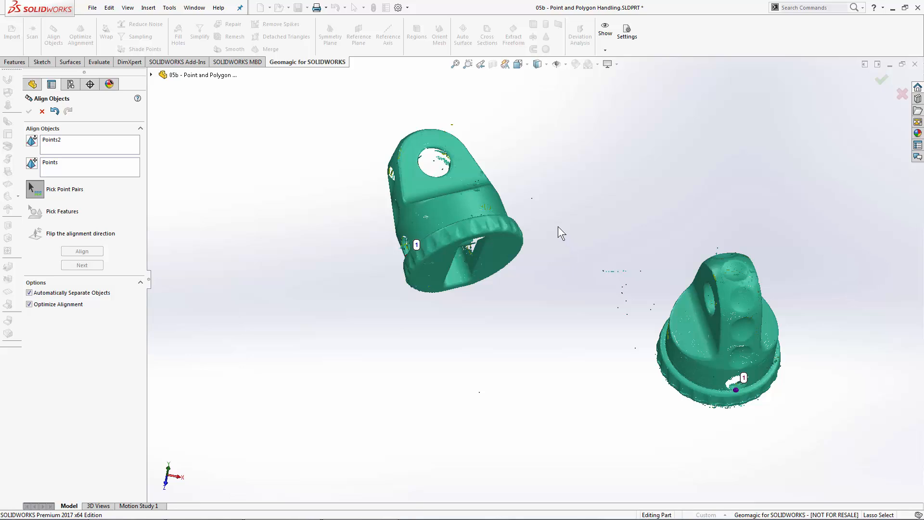
Pick the second point pair in the topmost dimple and the third in the lowest dimple of both scans
middle_click_drag(558, 230, 559, 249)
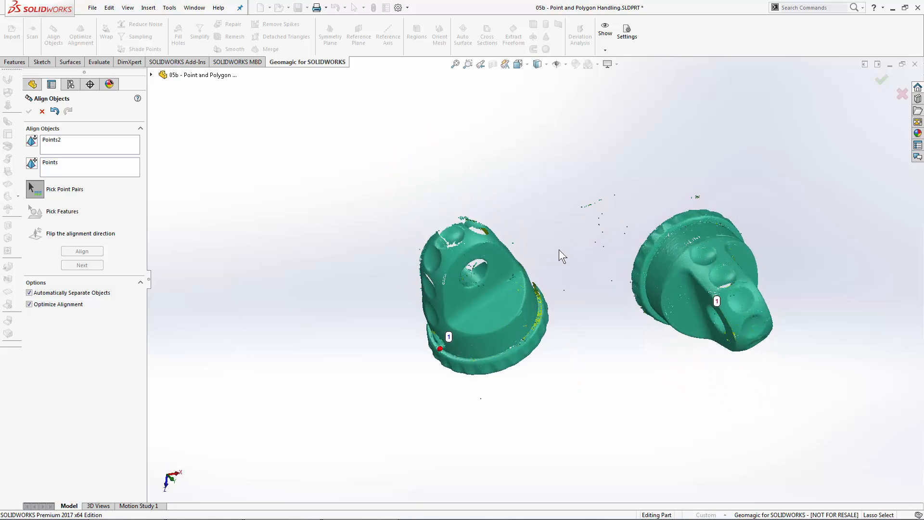
left_click(455, 238)
middle_click_drag(752, 373, 718, 330)
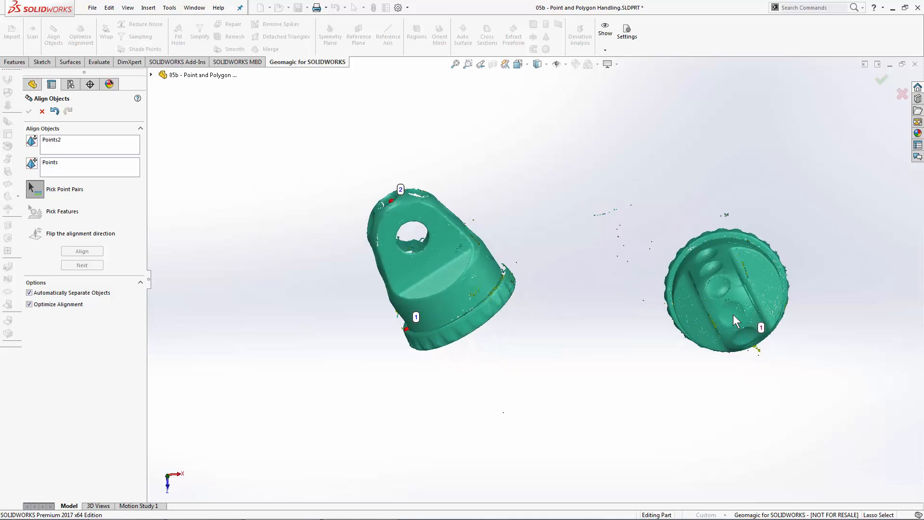
left_click(735, 313)
mouse_move(617, 360)
middle_mouse_down()
mouse_move(654, 357)
mouse_move(625, 356)
middle_mouse_up()
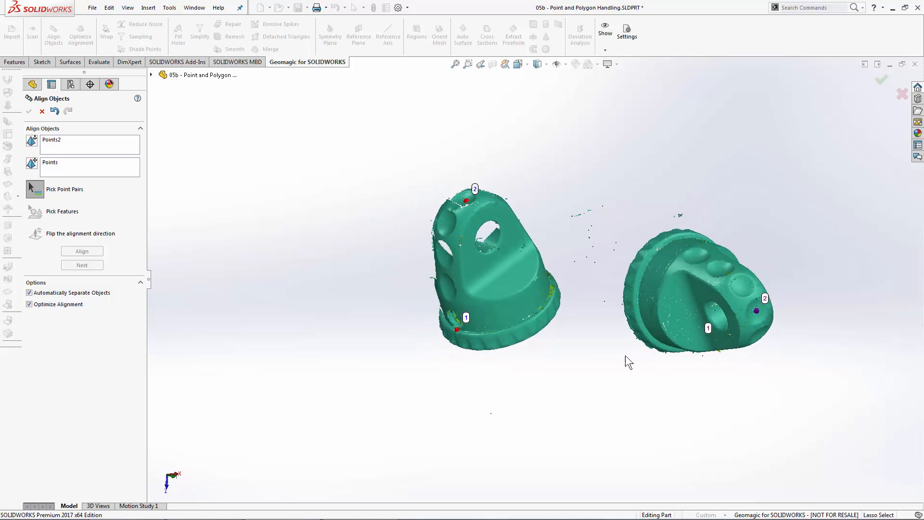
left_click(450, 286)
middle_click_drag(549, 395, 721, 336)
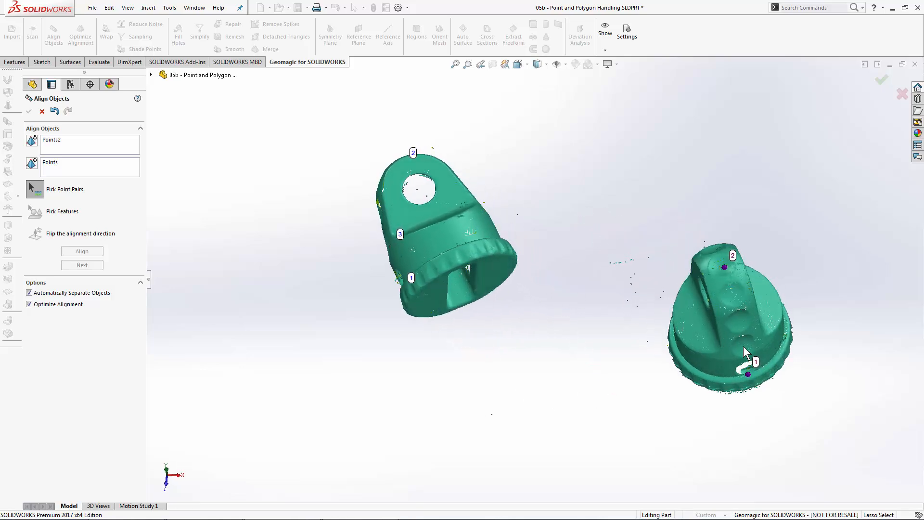
left_click(743, 346)
middle_click_drag(549, 330, 573, 334)
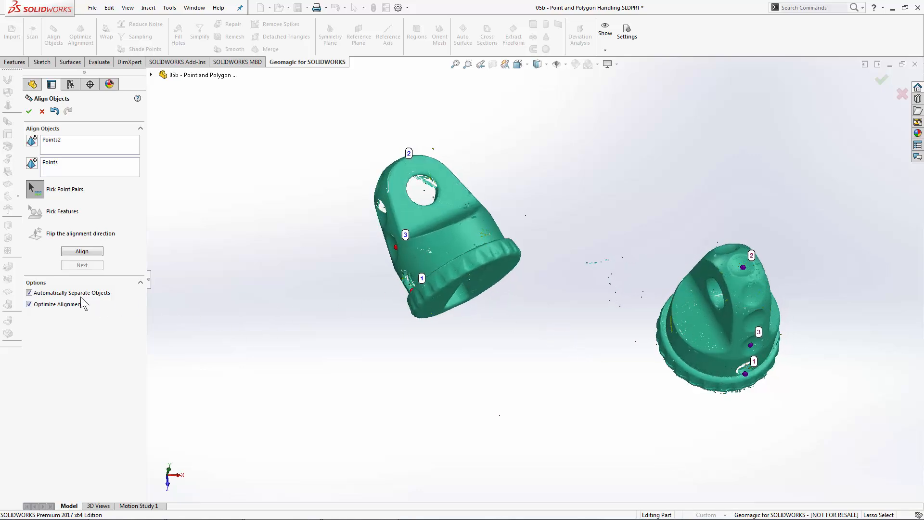
Align the two scans by their point pairs with Optimize Alignment turned off, and accept the result
left_click(29, 305)
left_click(93, 251)
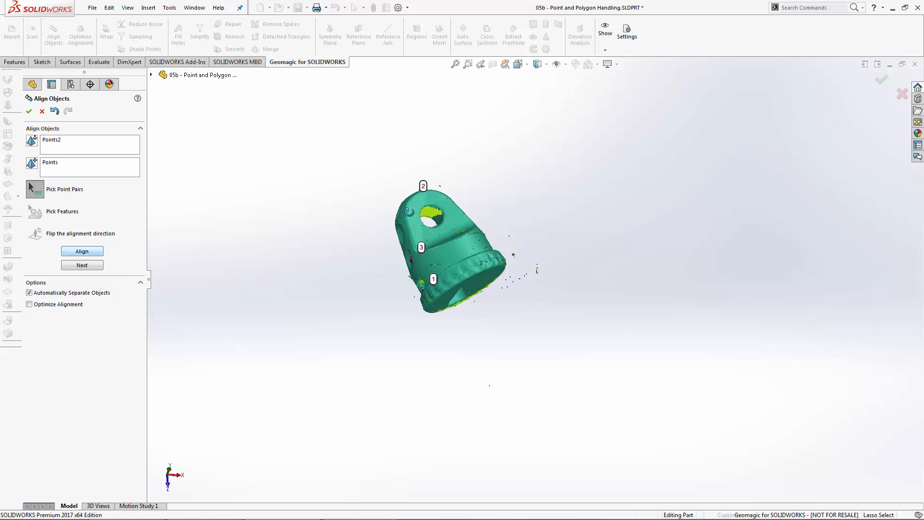
middle_click_drag(409, 212, 527, 241)
scroll(495, 247, "down", 3)
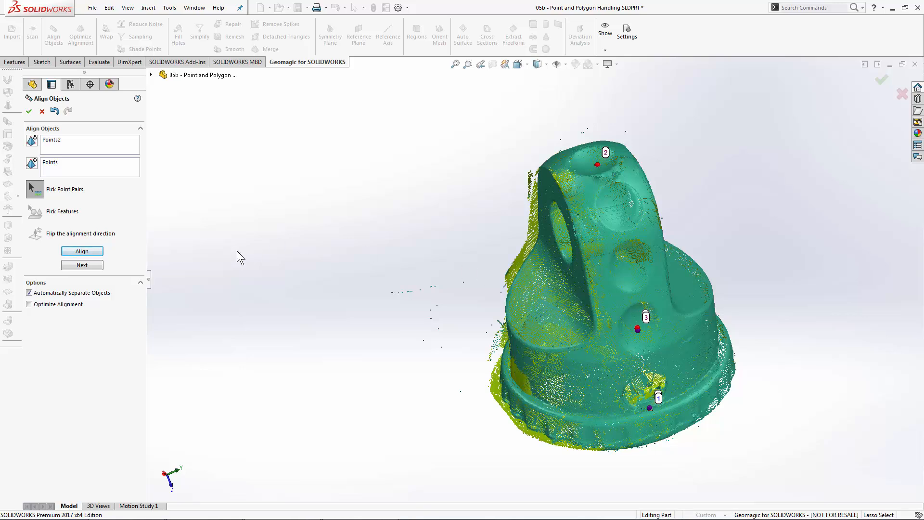
left_click(85, 265)
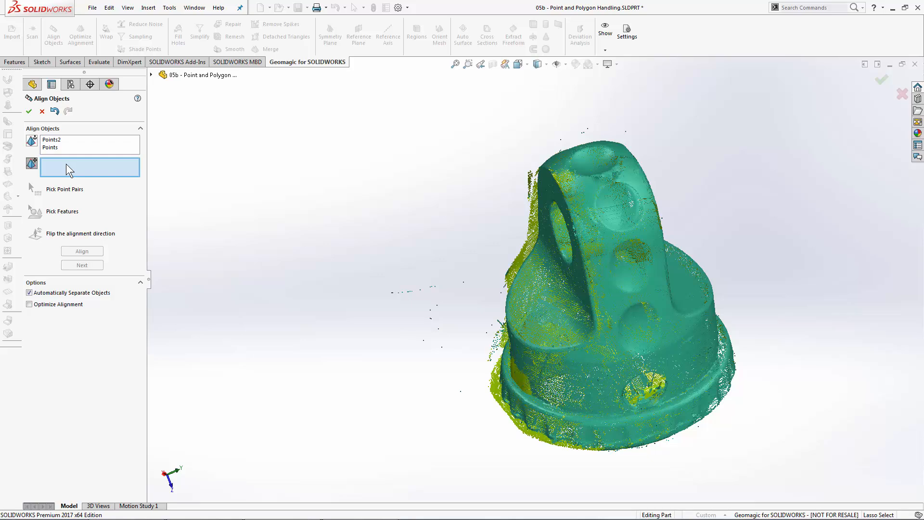
left_click(29, 111)
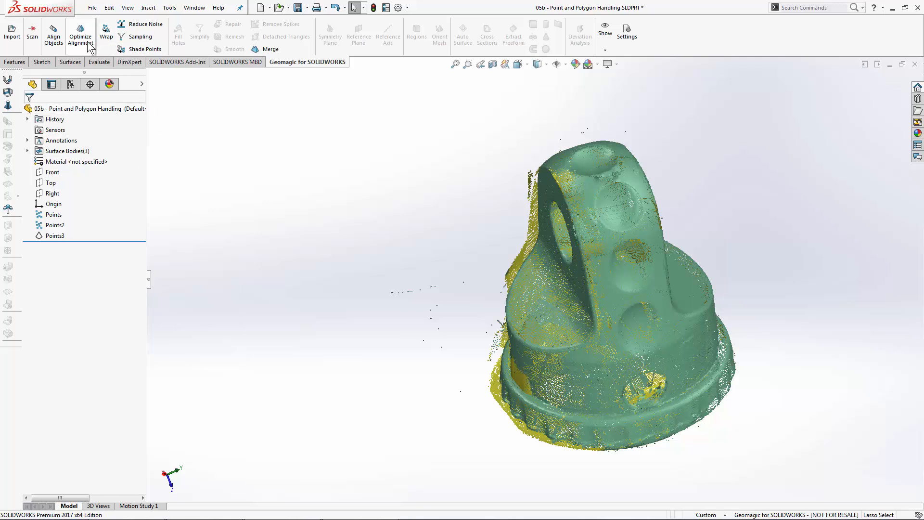
Run Optimize Alignment on the Points2 and Points scans and accept the refined fit
left_click(80, 38)
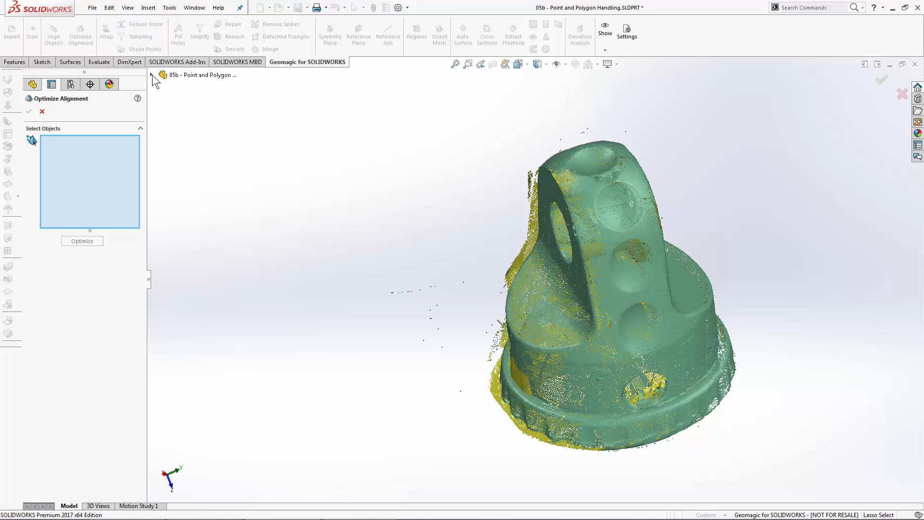
left_click(530, 217)
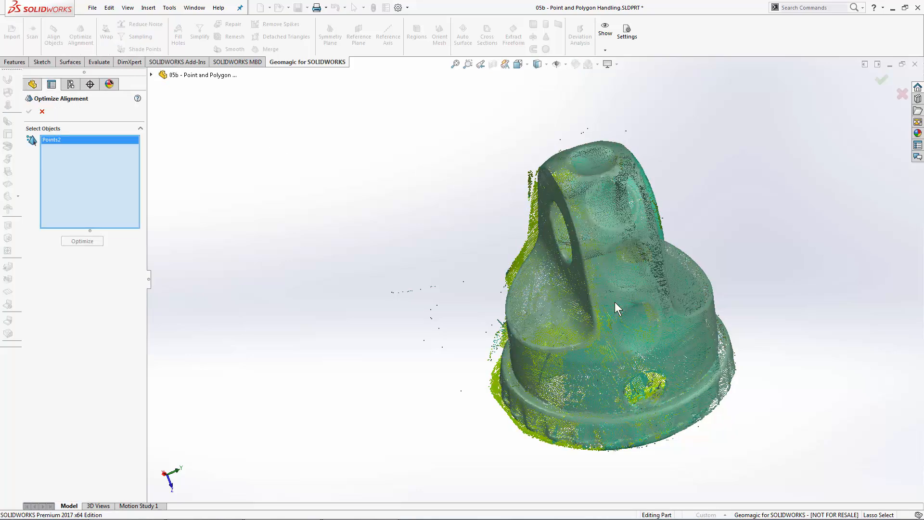
left_click(693, 316)
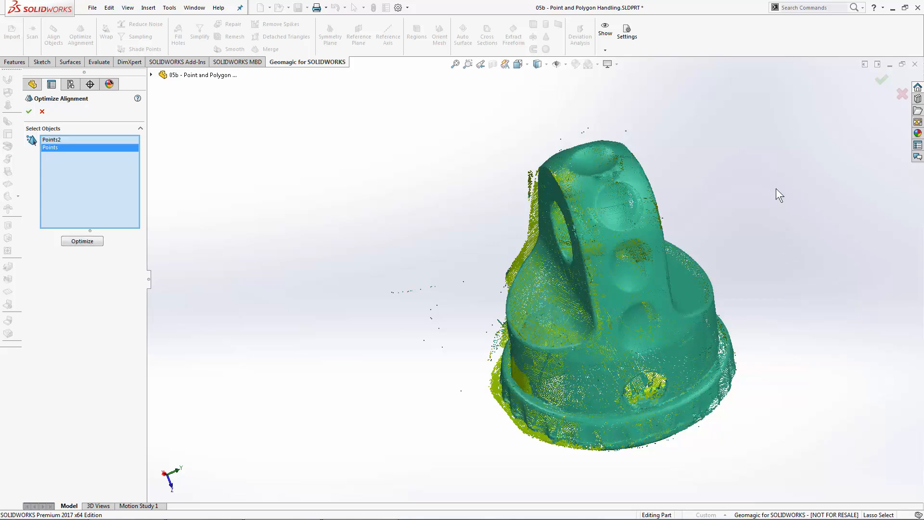
left_click(151, 74)
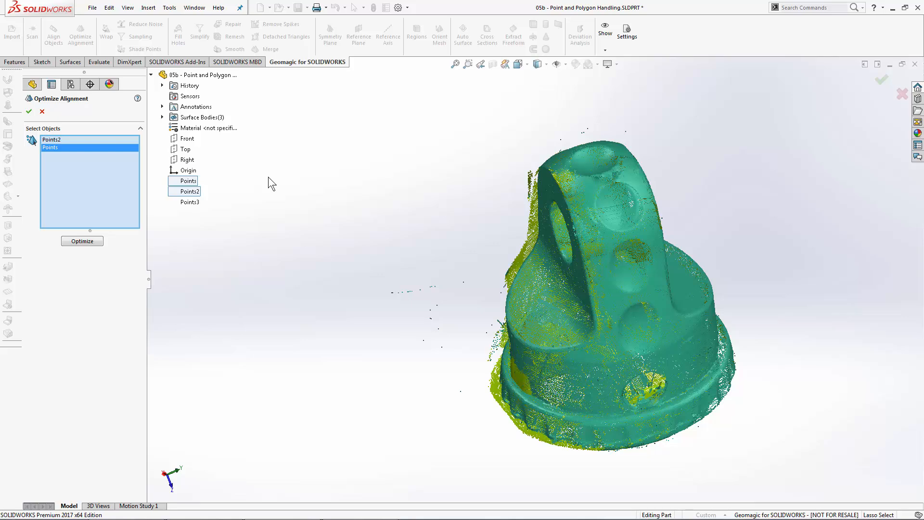
left_click(92, 243)
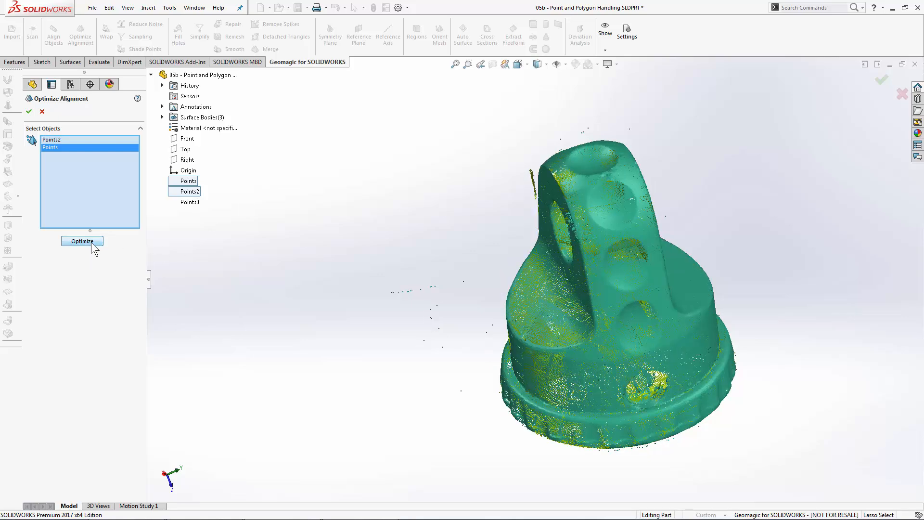
middle_click_drag(296, 289, 307, 264)
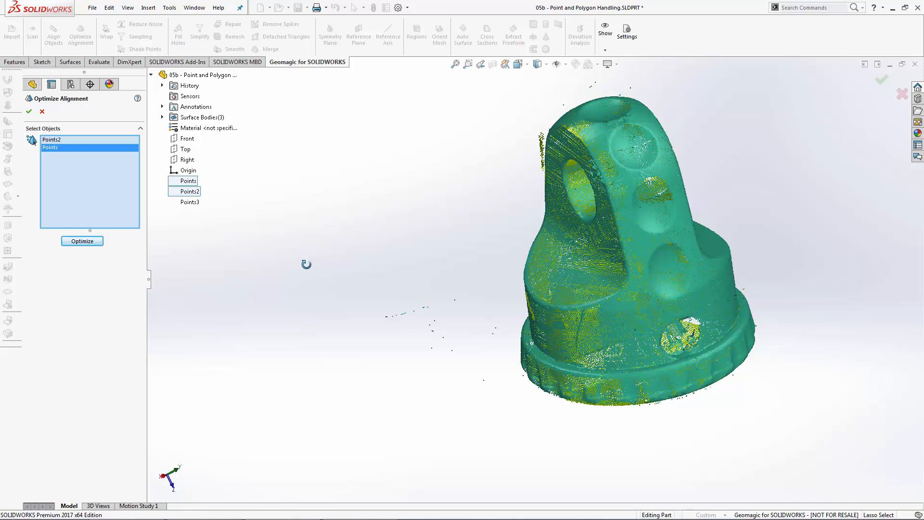
left_click(29, 111)
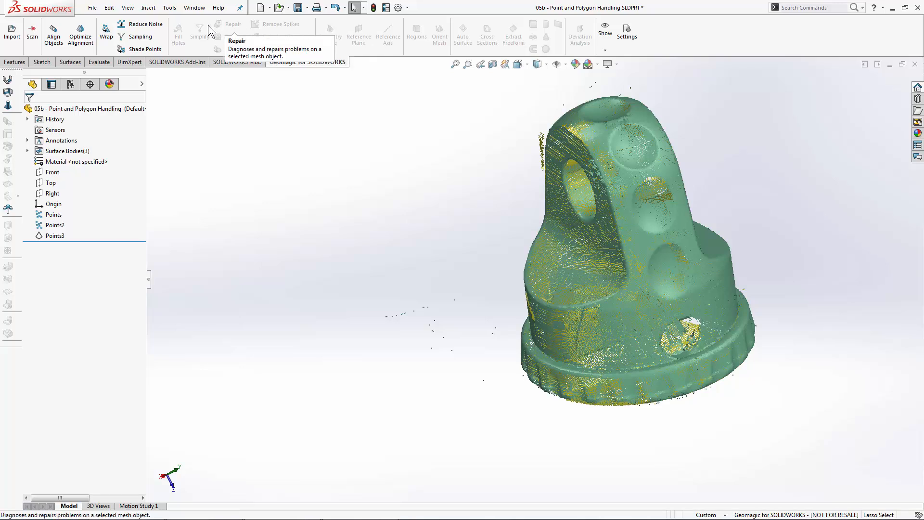
Merge Points and Points2 into one mesh limited to 500000 triangles, without noise reduction and without keeping the original data
left_click(270, 50)
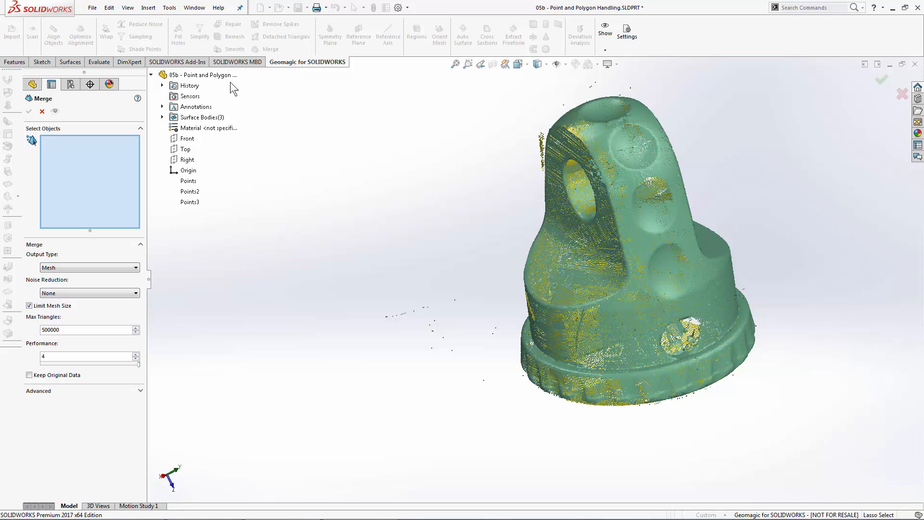
left_click(188, 181)
left_click(190, 192)
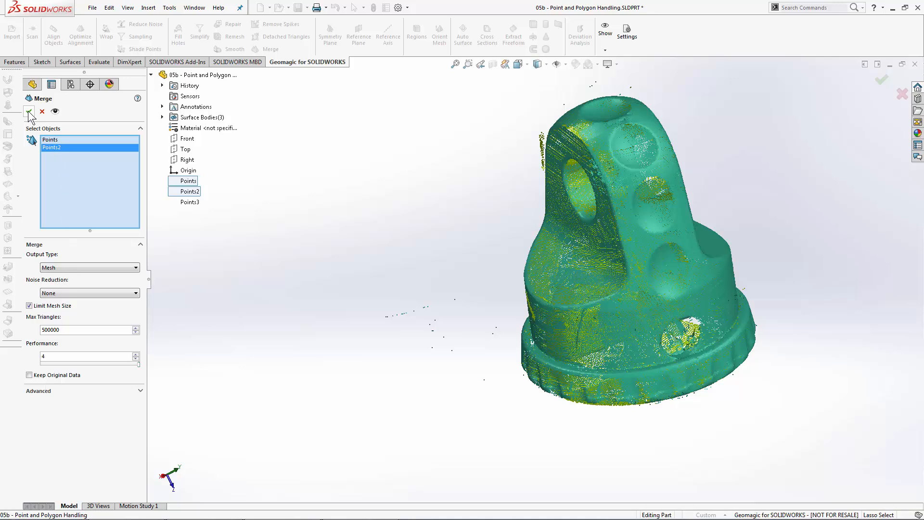
left_click(55, 111)
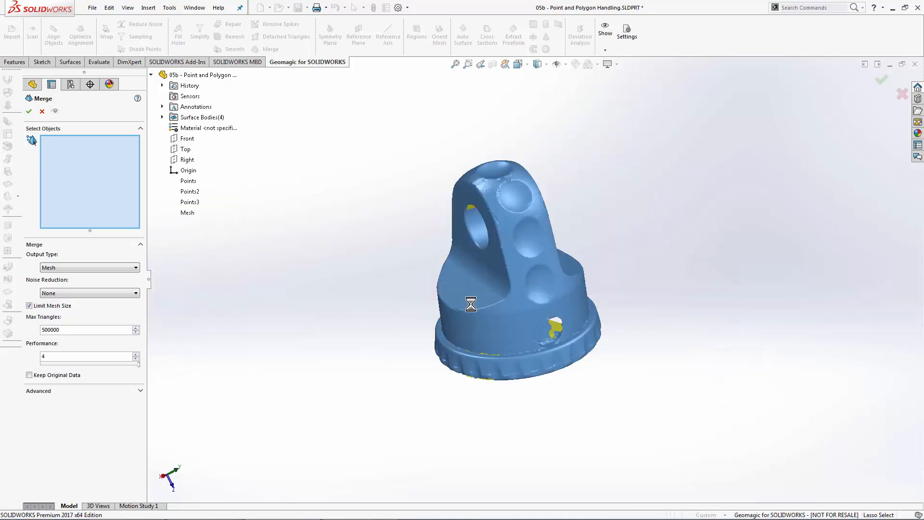
middle_click_drag(510, 233, 615, 239)
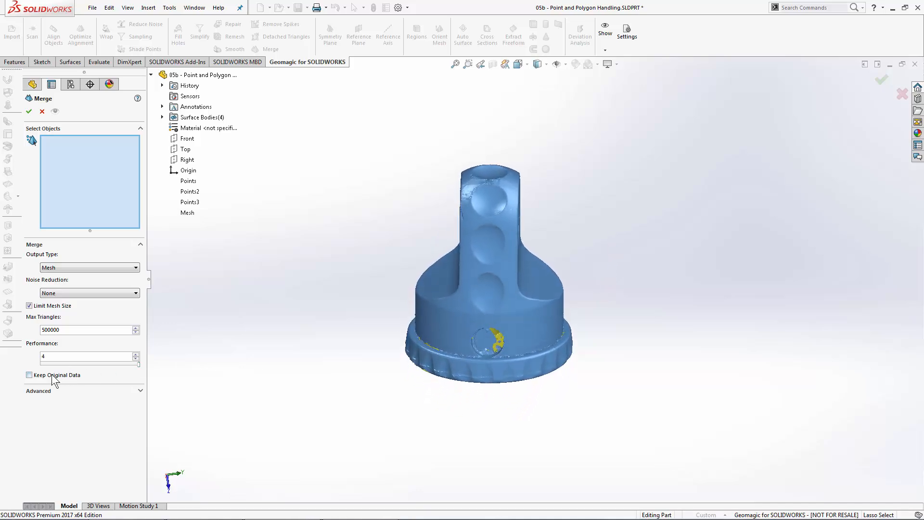
left_click(29, 111)
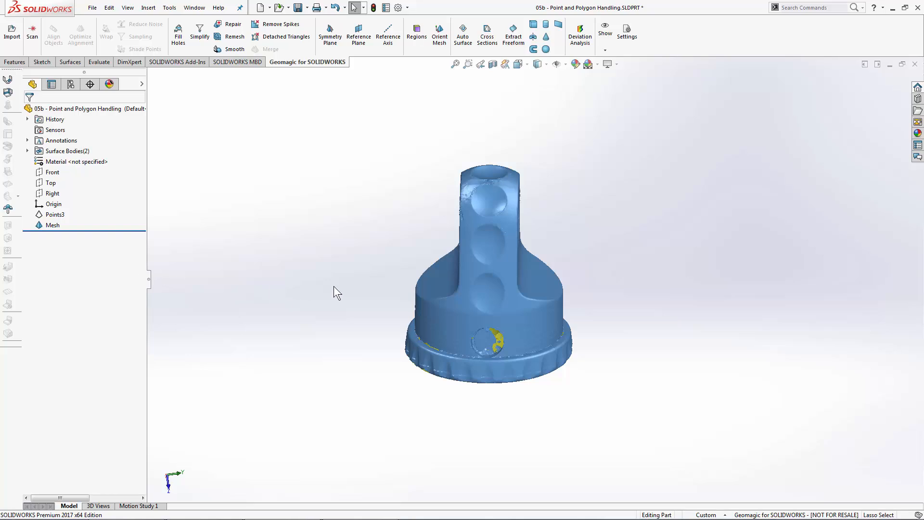
Diagnose the merged mesh with all repair categories enabled, repair the detected defects and accept the result
scroll(368, 294, "down", 2)
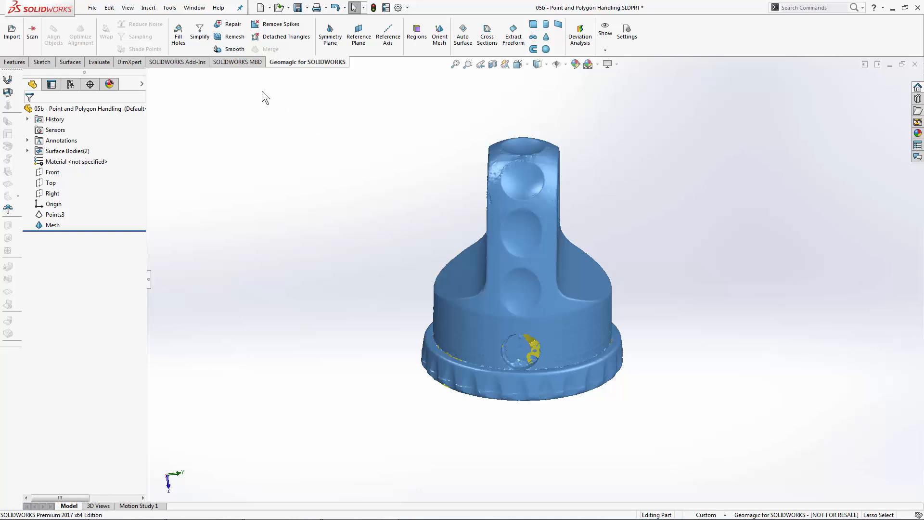
left_click(233, 25)
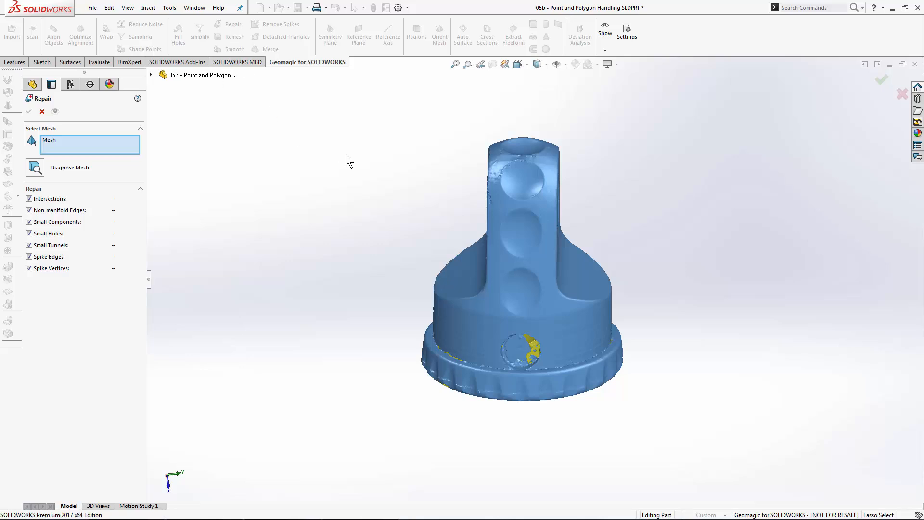
scroll(346, 154, "down", 2)
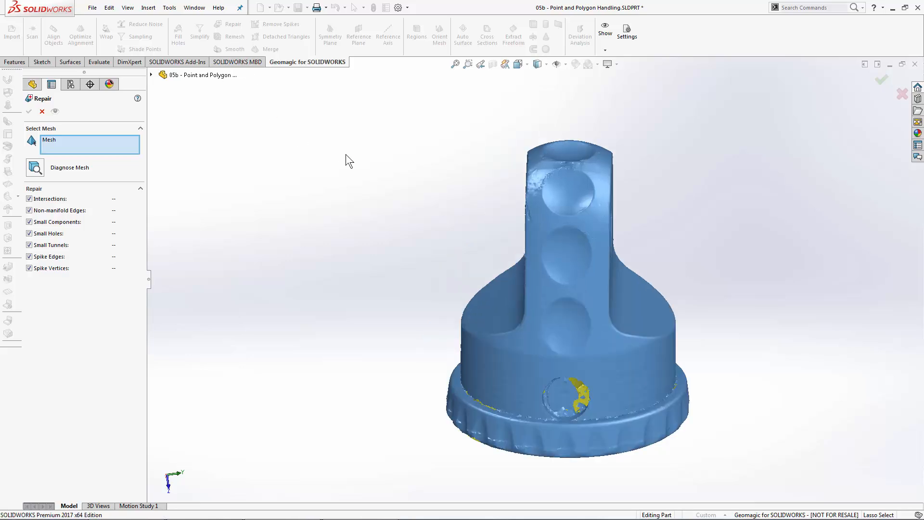
middle_click_drag(648, 269, 487, 304)
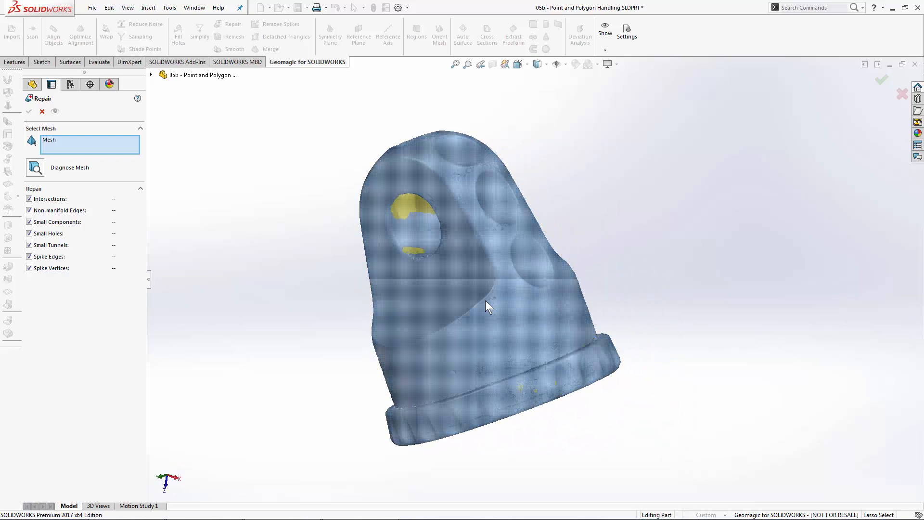
scroll(486, 303, "down", 4)
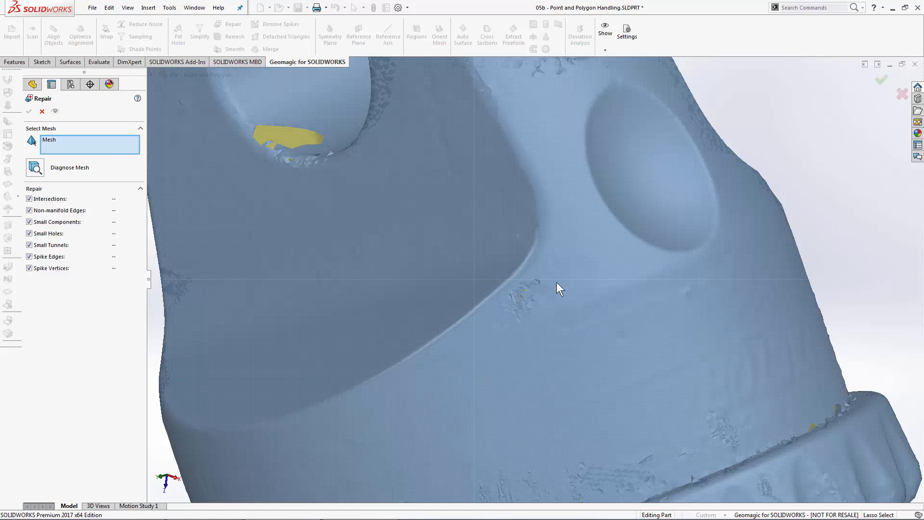
left_click(35, 168)
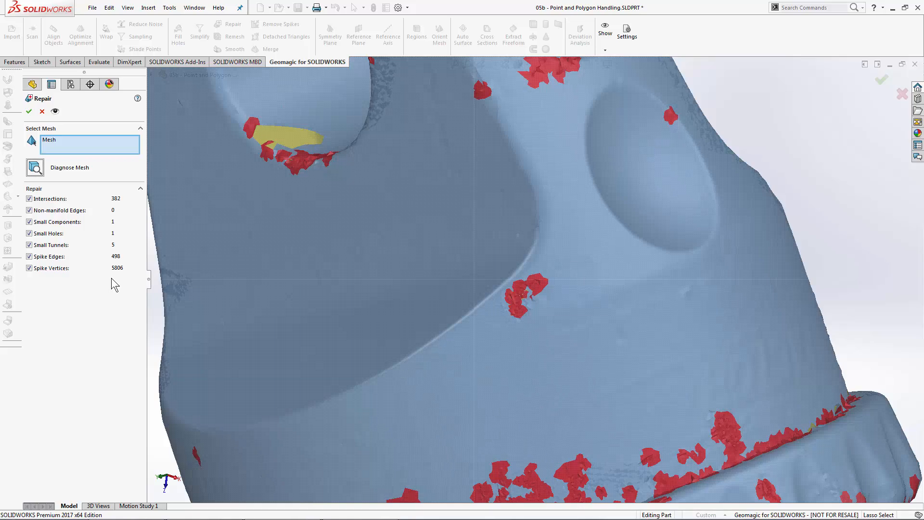
left_click(55, 111)
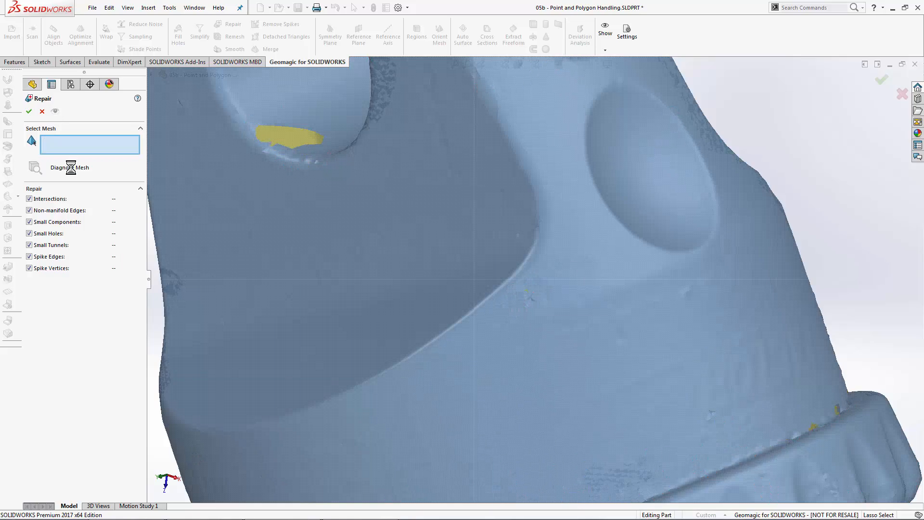
left_click(30, 113)
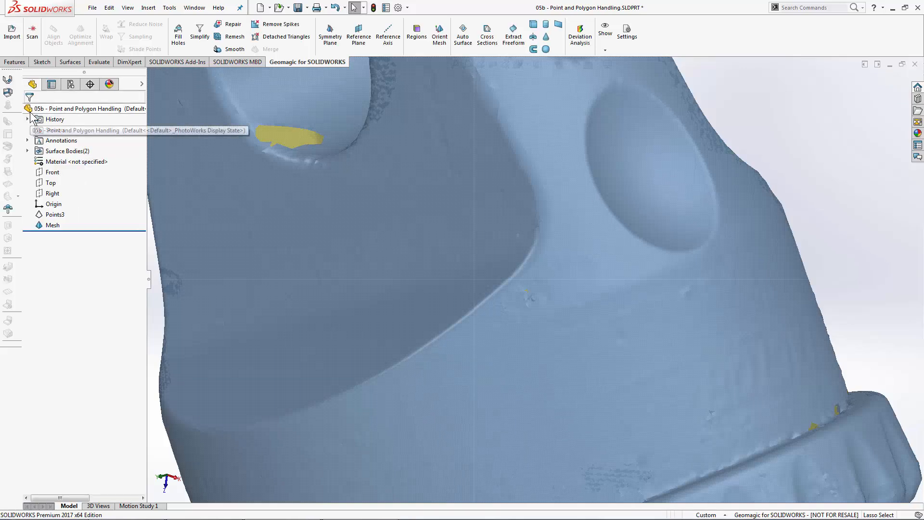
Fill the two gaps inside the part's cross bore individually with the Tangent Fill method
key("f")
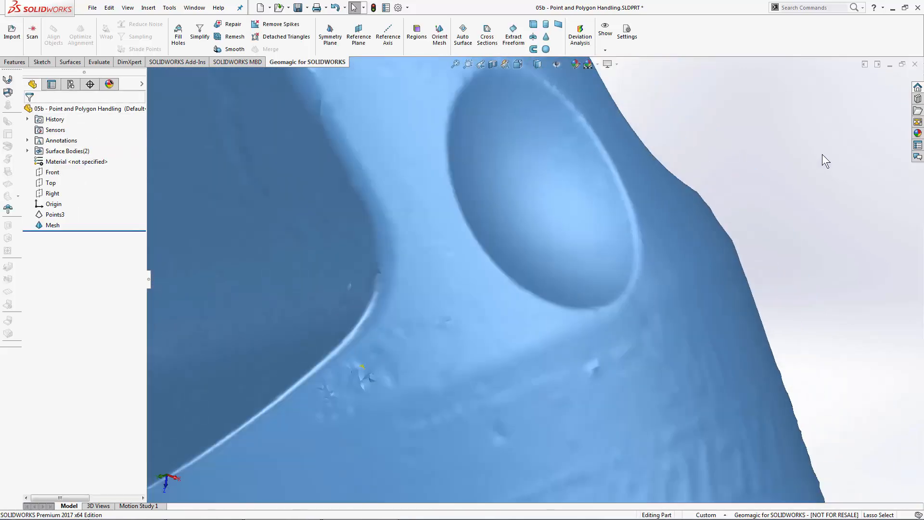
middle_click_drag(653, 196, 619, 236)
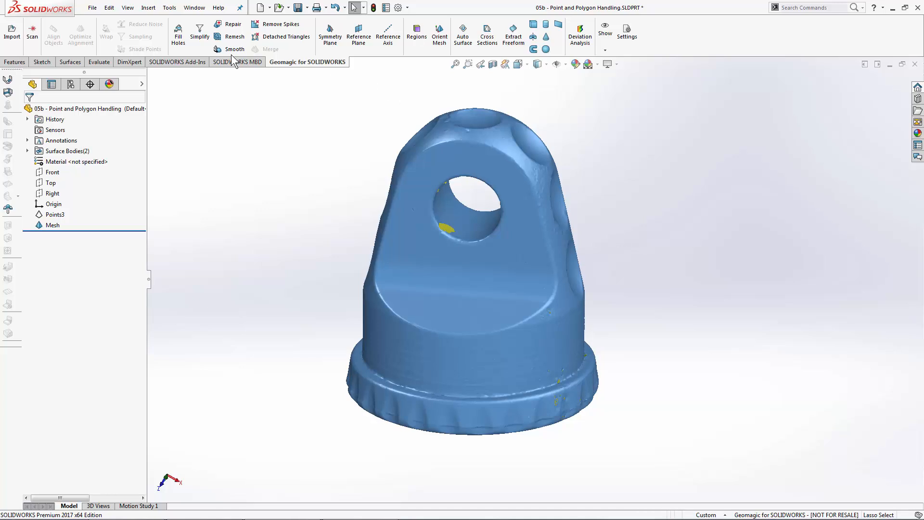
left_click(179, 36)
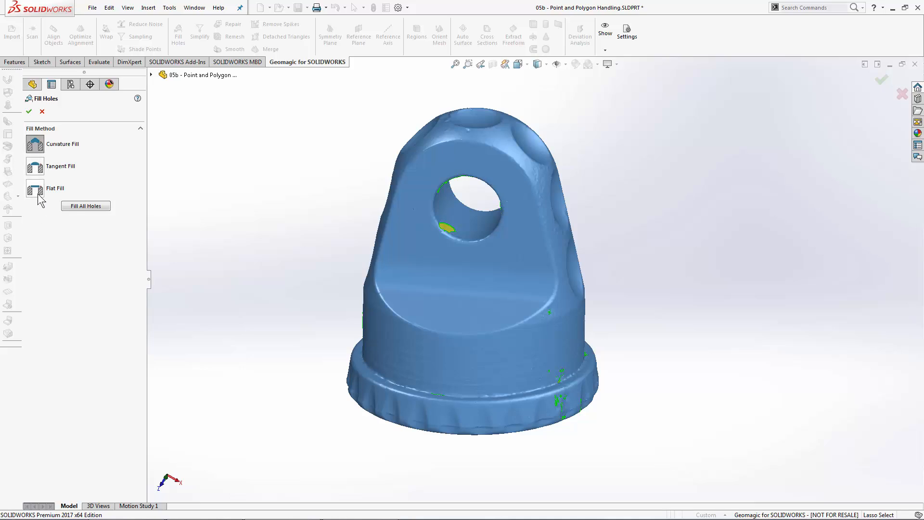
middle_click_drag(261, 189, 258, 167)
scroll(437, 210, "down", 10)
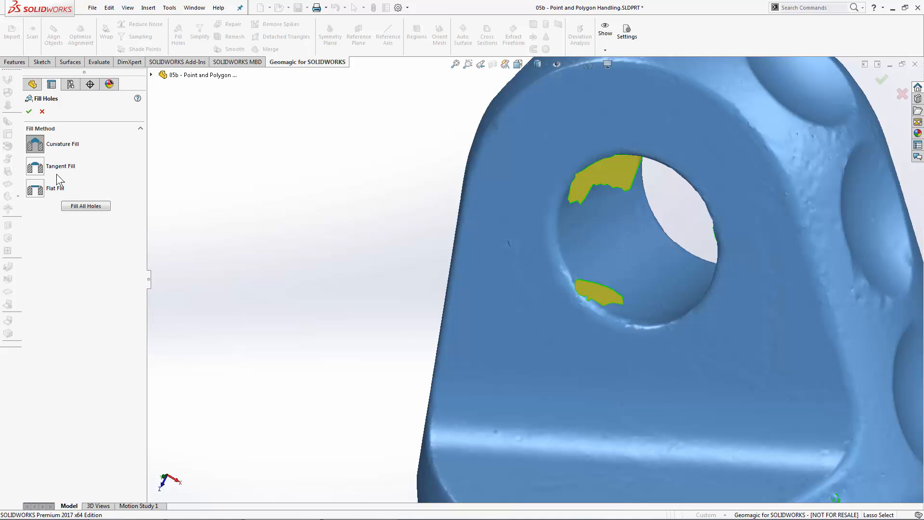
left_click(58, 174)
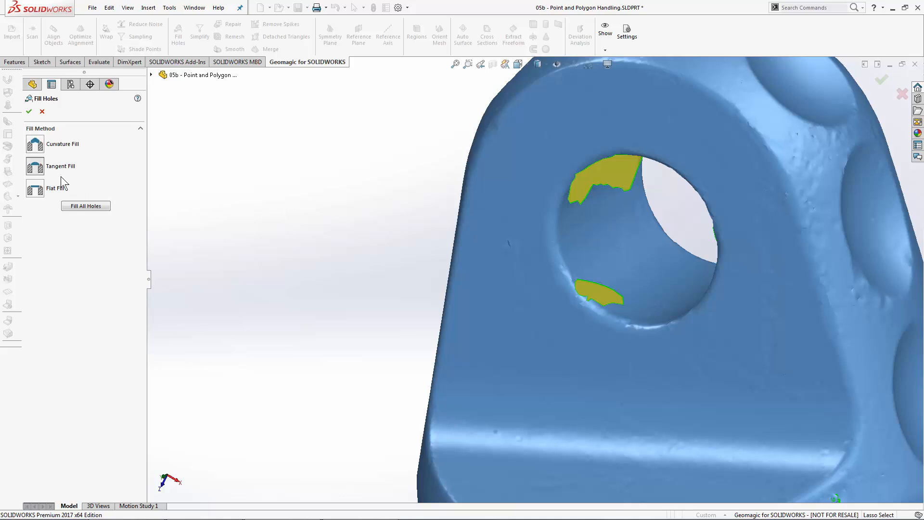
left_click(593, 281)
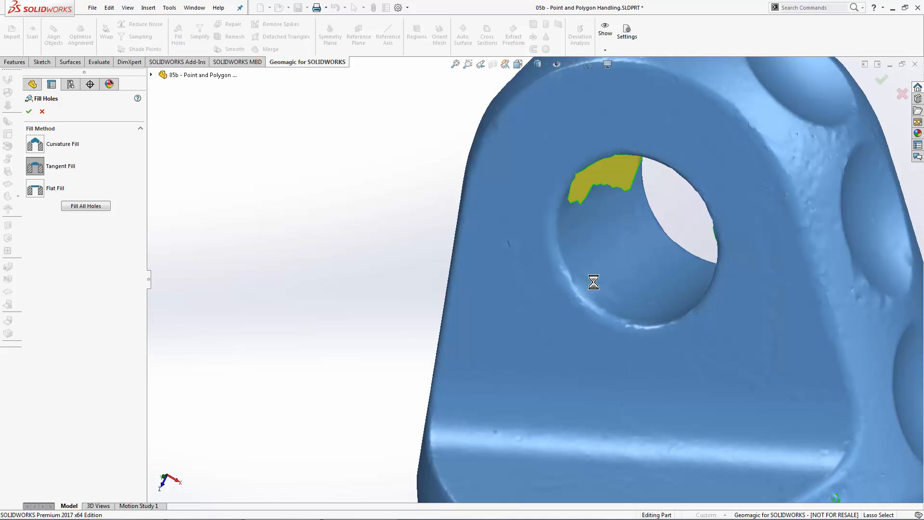
middle_click_drag(646, 311, 662, 274)
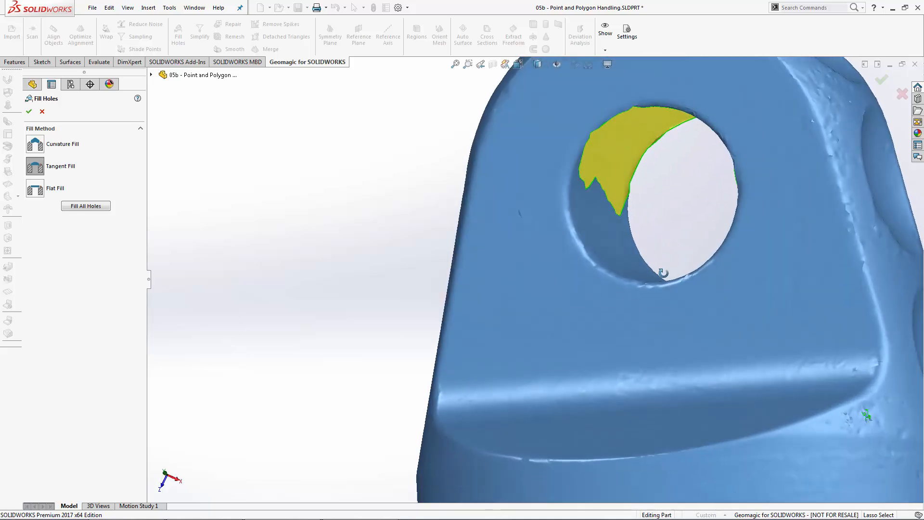
left_click(608, 201)
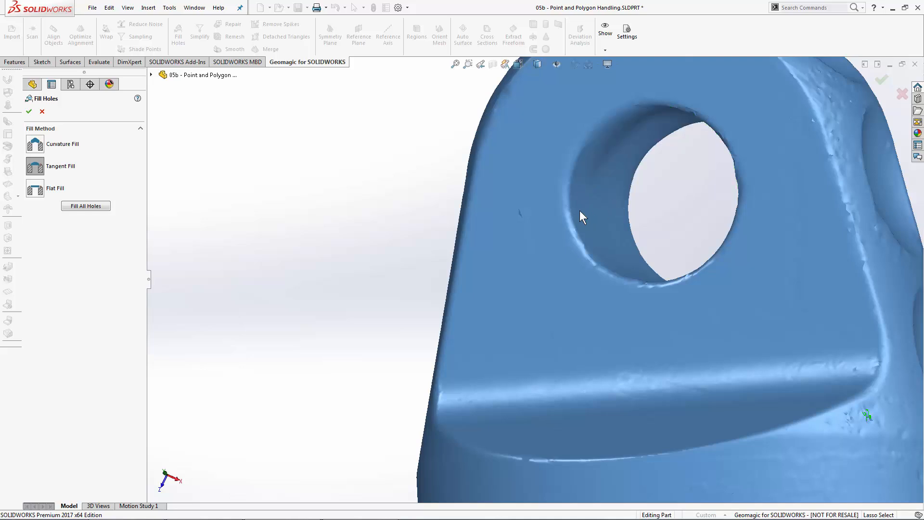
Fill all remaining holes in the mesh at once with Tangent Fill and accept the result
middle_click_drag(579, 210, 587, 211)
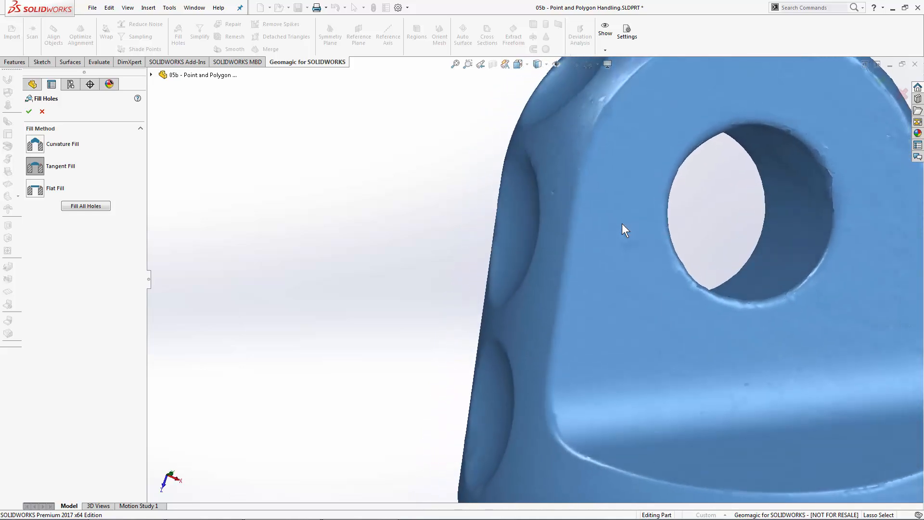
scroll(554, 195, "up", 5)
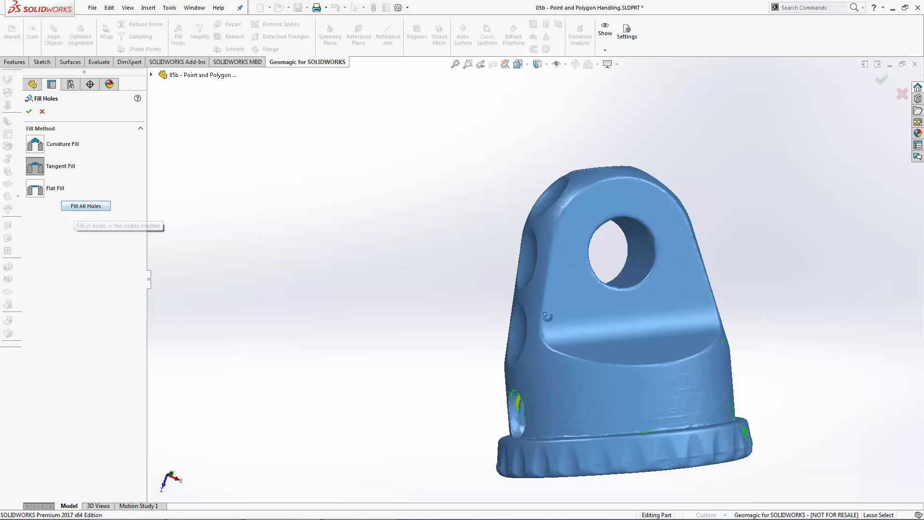
middle_click_drag(530, 256, 530, 116)
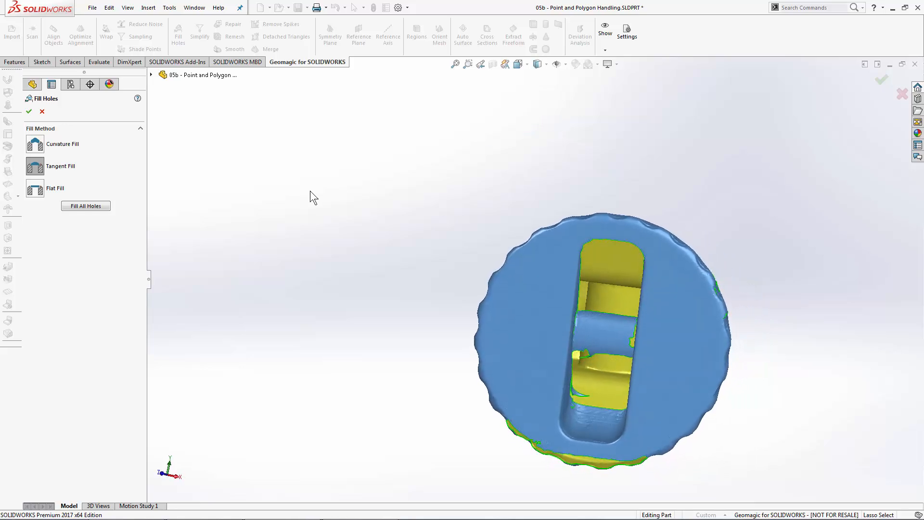
left_click(96, 206)
middle_click_drag(620, 207, 435, 167)
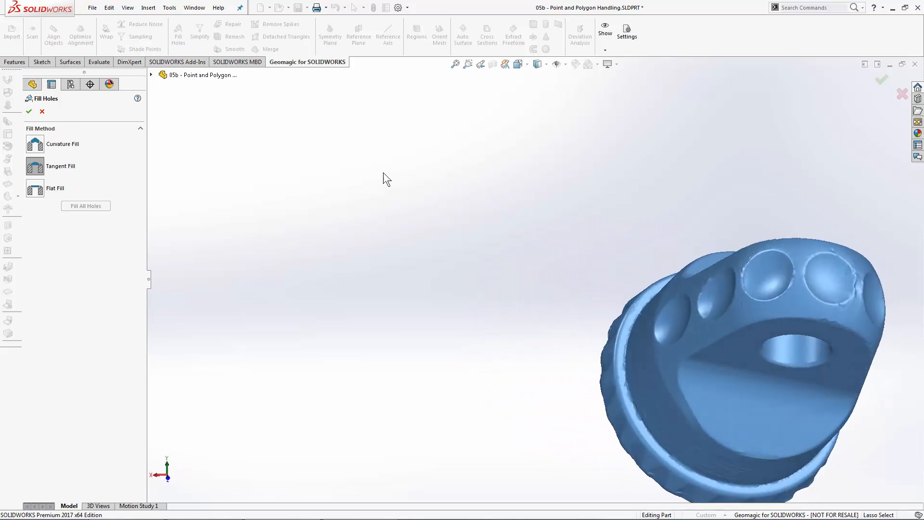
scroll(385, 175, "up", 3)
scroll(747, 307, "down", 2)
middle_click_drag(747, 307, 689, 293)
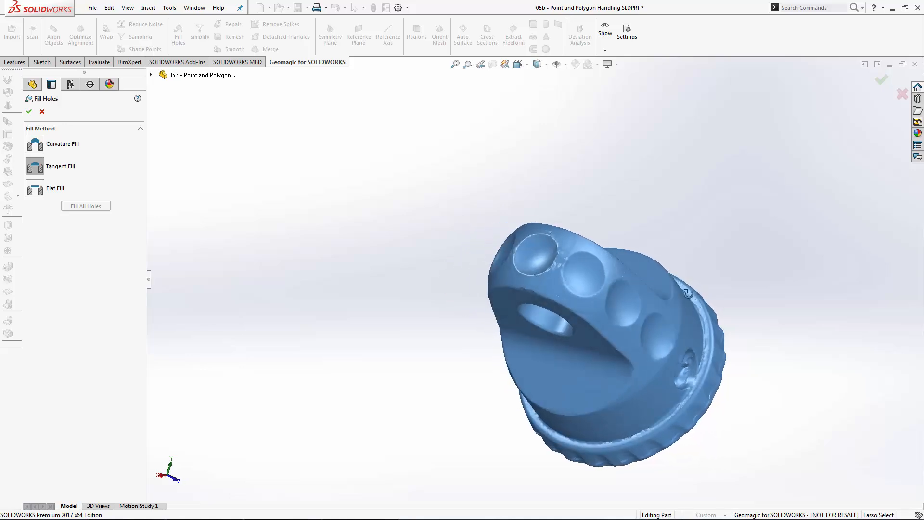
left_click(29, 111)
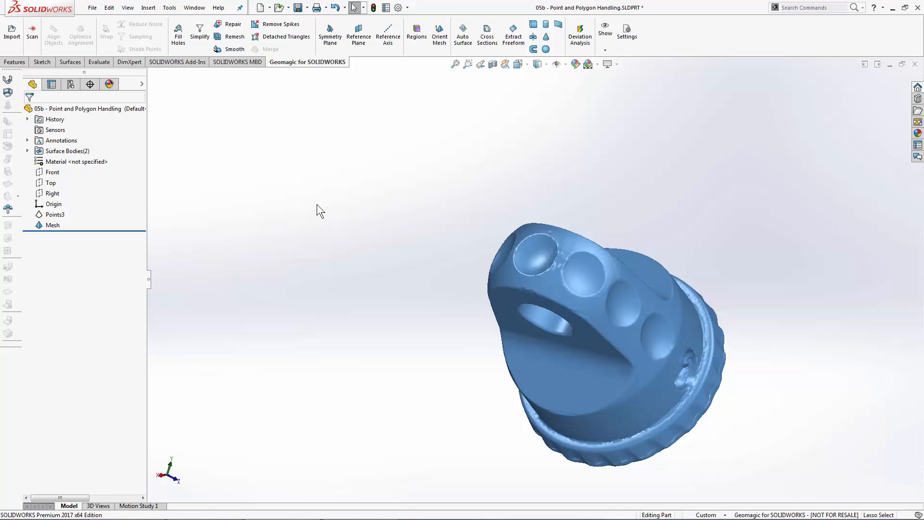
Display the triangle edges on the mesh and examine the triangle distribution around the flat face and its curved lower edge
left_click(605, 50)
left_click(615, 74)
middle_click_drag(667, 157, 701, 330)
scroll(700, 339, "down", 3)
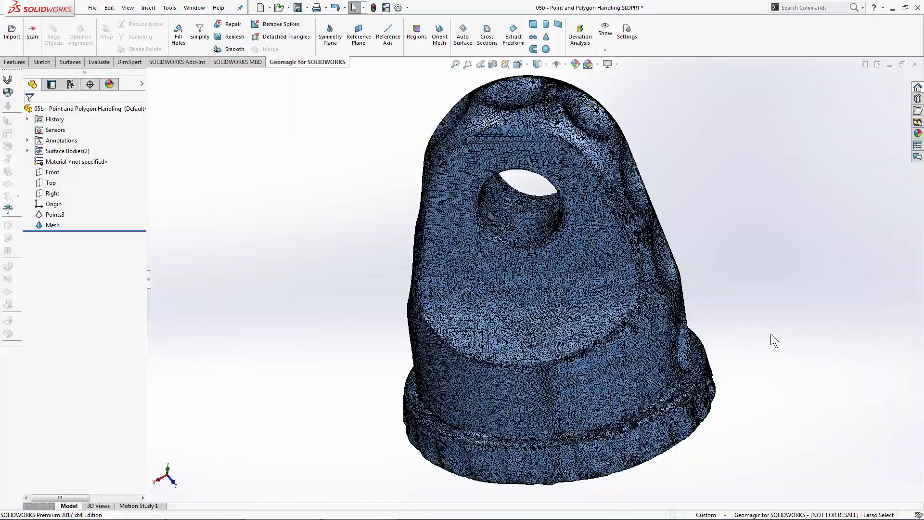
scroll(599, 328, "down", 6)
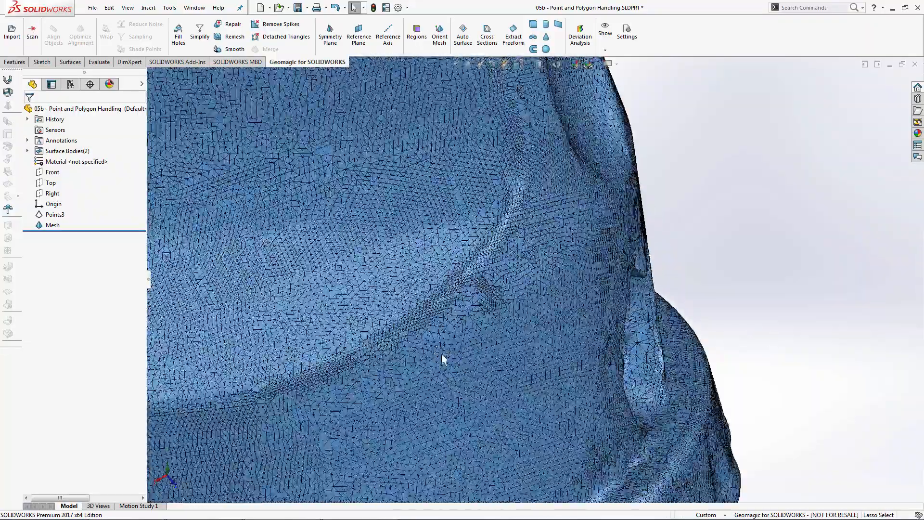
scroll(421, 326, "up", 2)
middle_click_drag(505, 341, 567, 329)
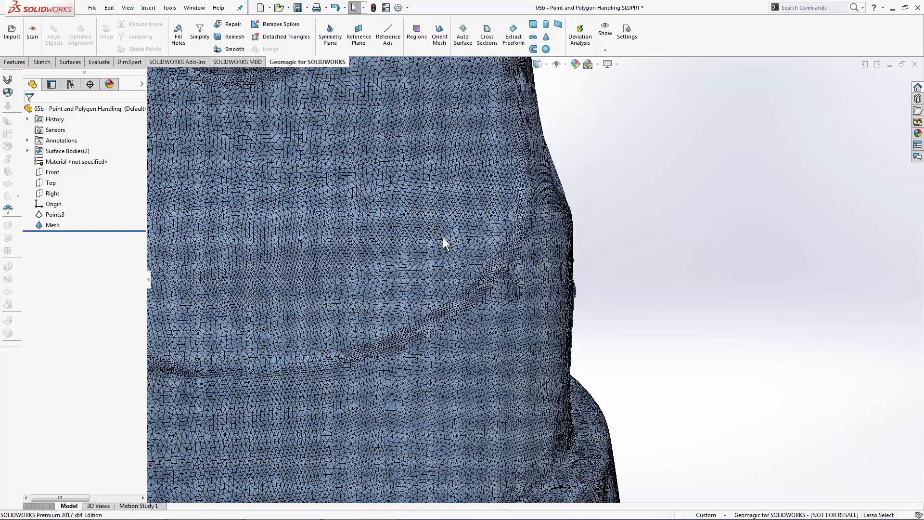
scroll(443, 238, "up", 10)
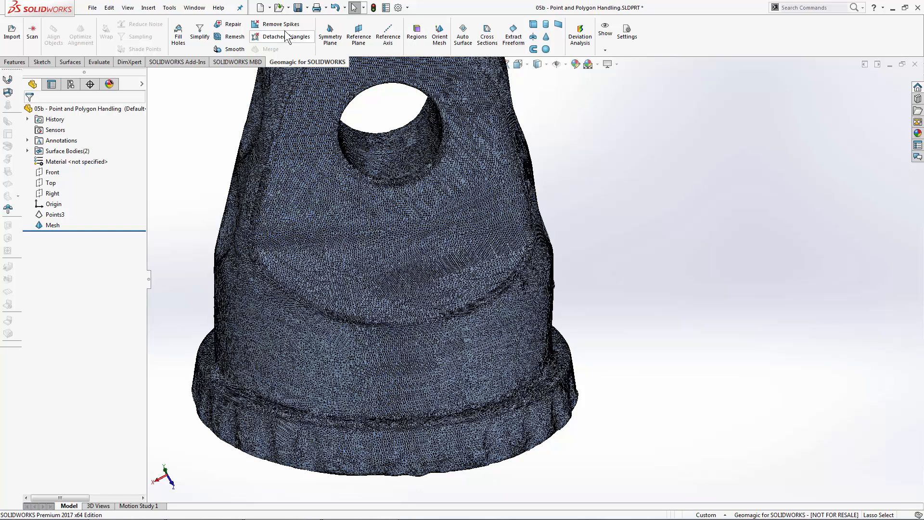
Remesh the mesh with an edge length of 0.45648622 mm, preserving sharp edges at an angle of 45 and leaving Fixed Vertices off
left_click(229, 37)
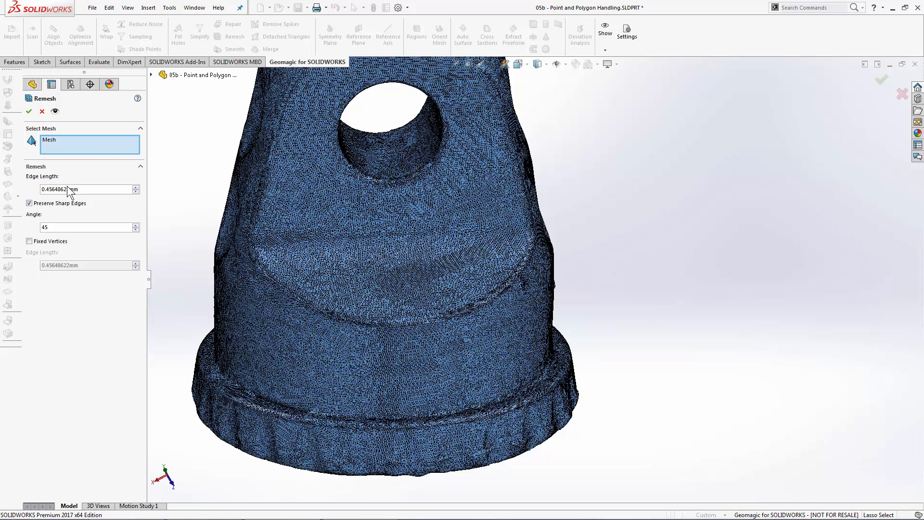
left_click(55, 111)
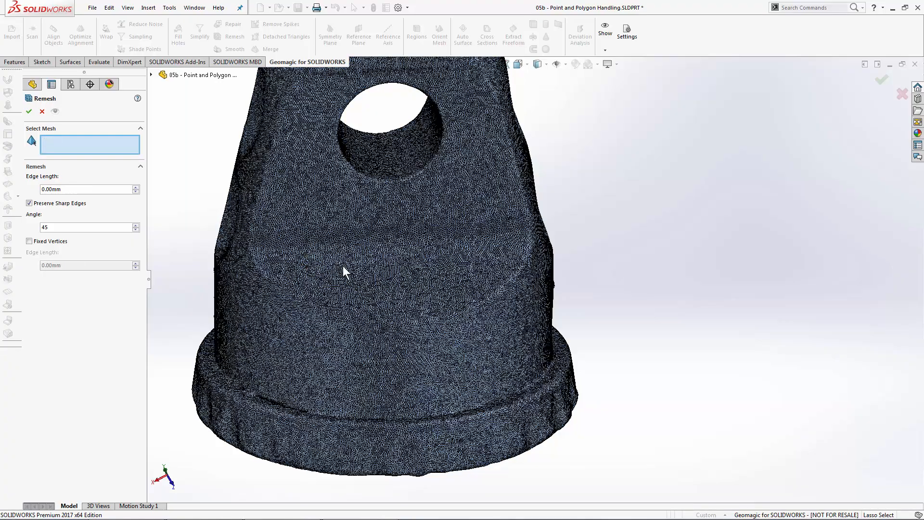
scroll(455, 323, "down", 5)
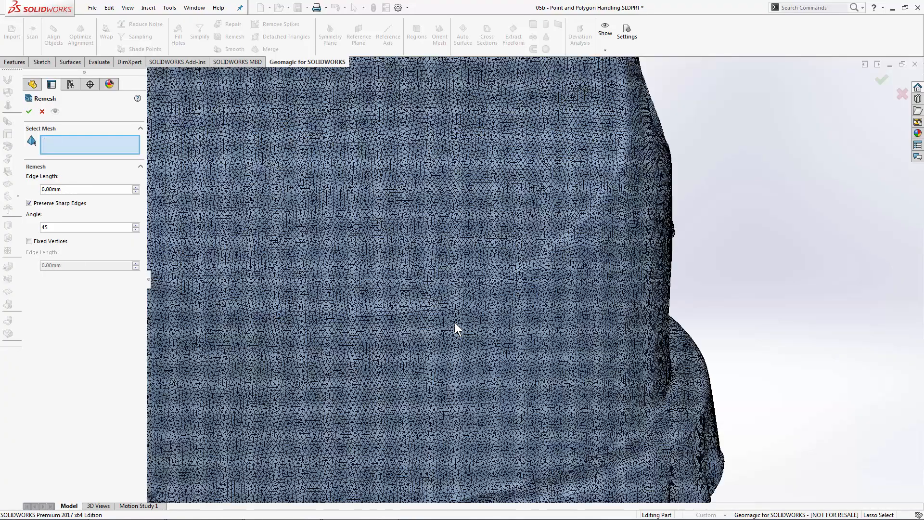
scroll(454, 329, "down", 3)
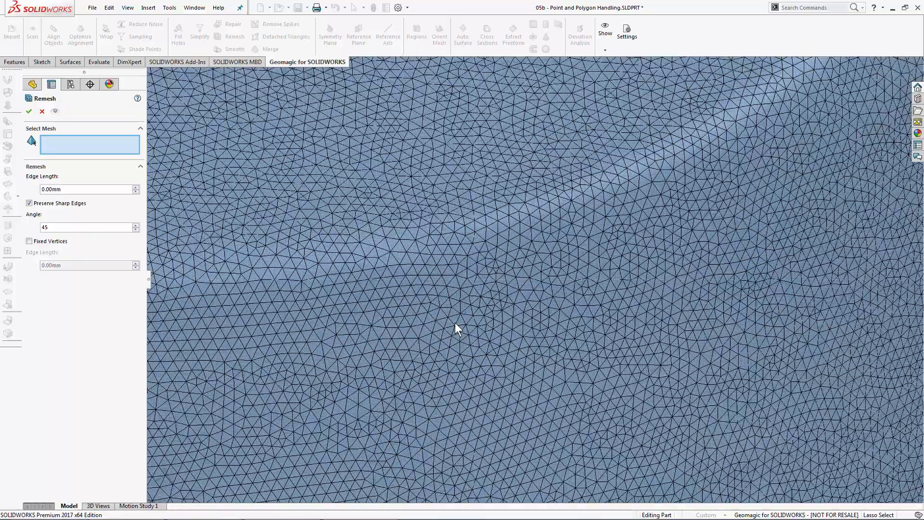
scroll(455, 323, "up", 10)
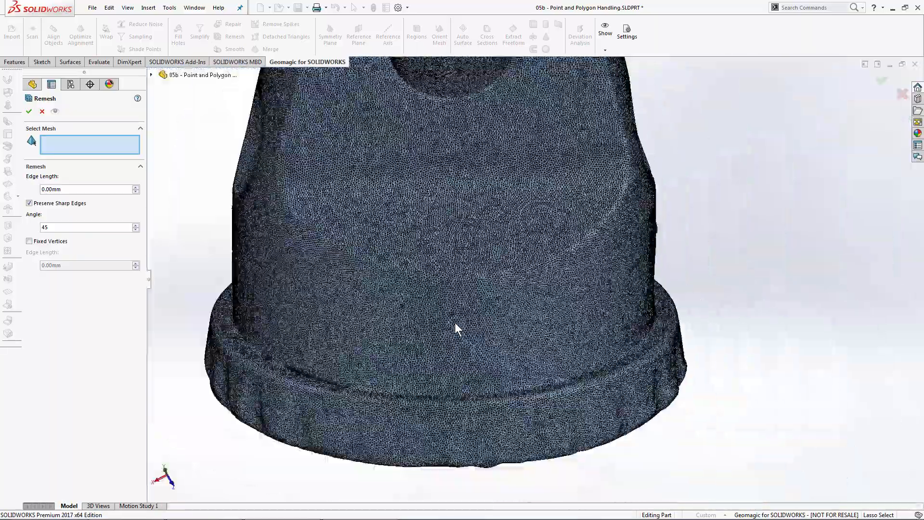
scroll(455, 323, "up", 6)
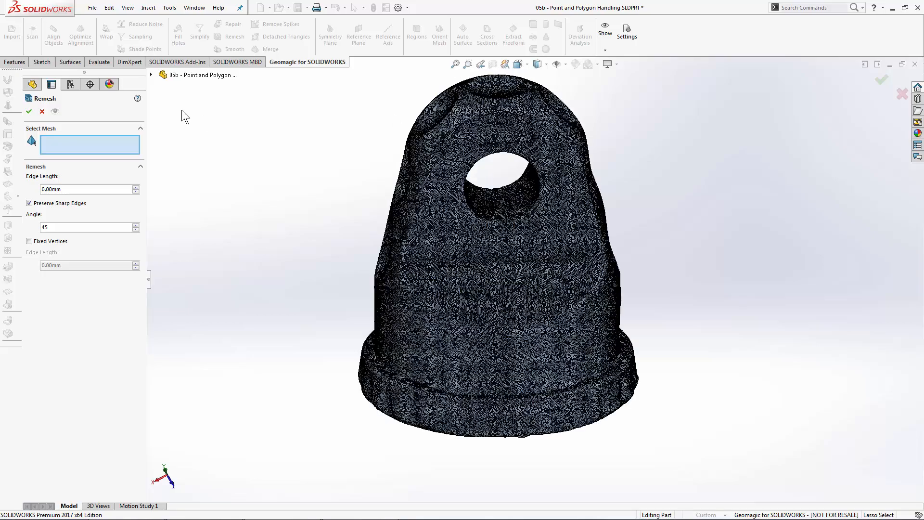
left_click(28, 112)
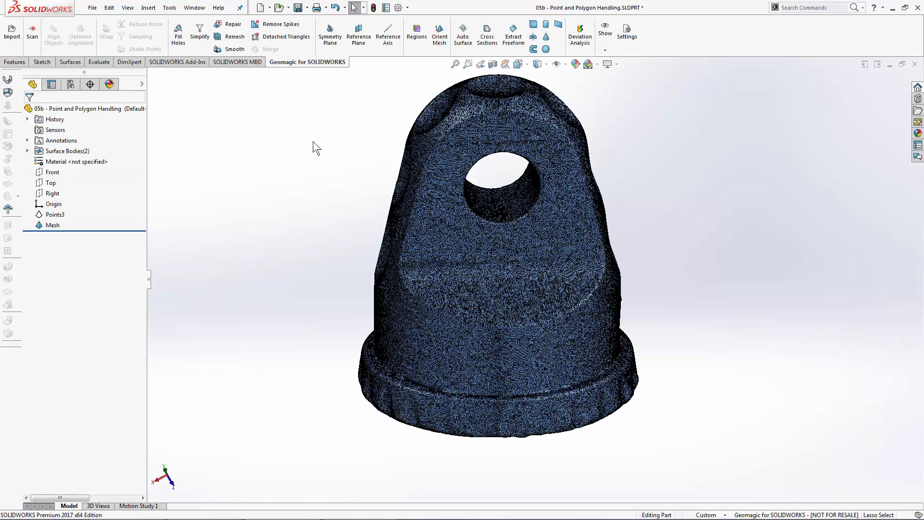
Simplify the mesh to a target percentage of 50% with Curvature Priority 7, checking the previewed triangles before accepting
middle_click_drag(314, 139, 276, 132)
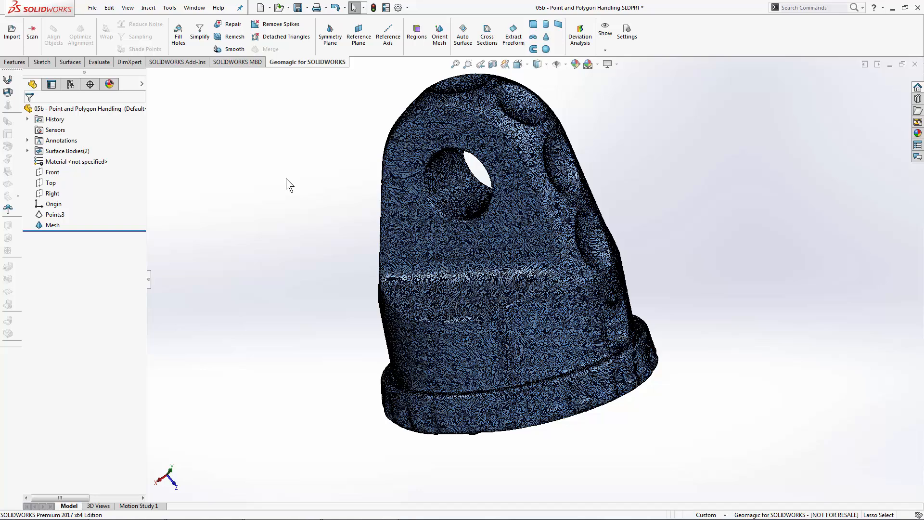
left_click(200, 45)
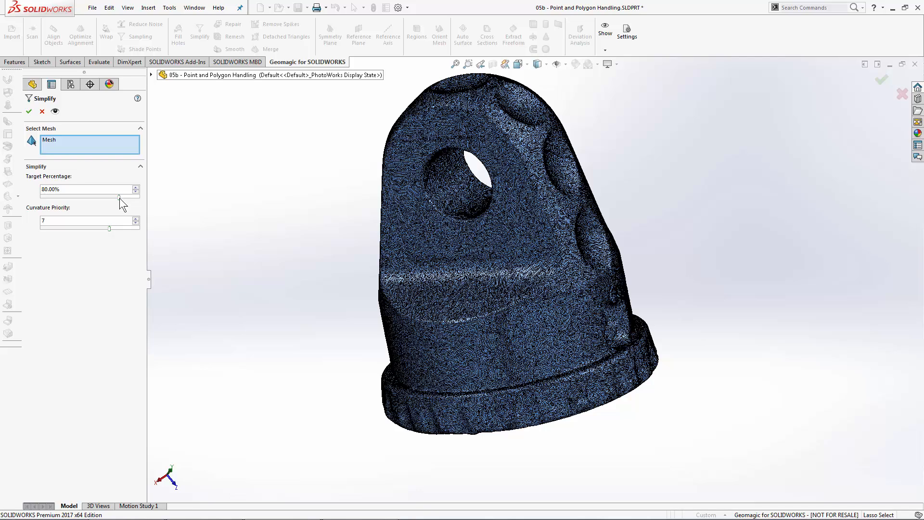
left_click_drag(119, 198, 101, 199)
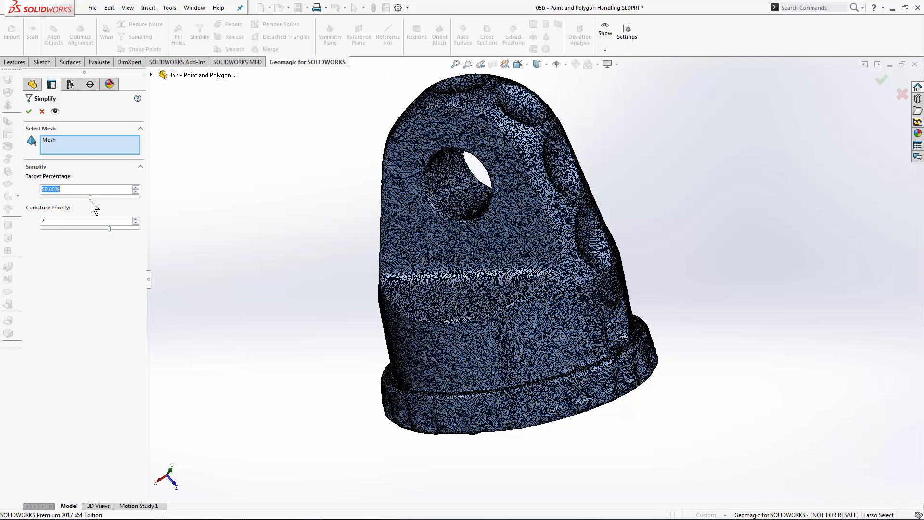
left_click(56, 111)
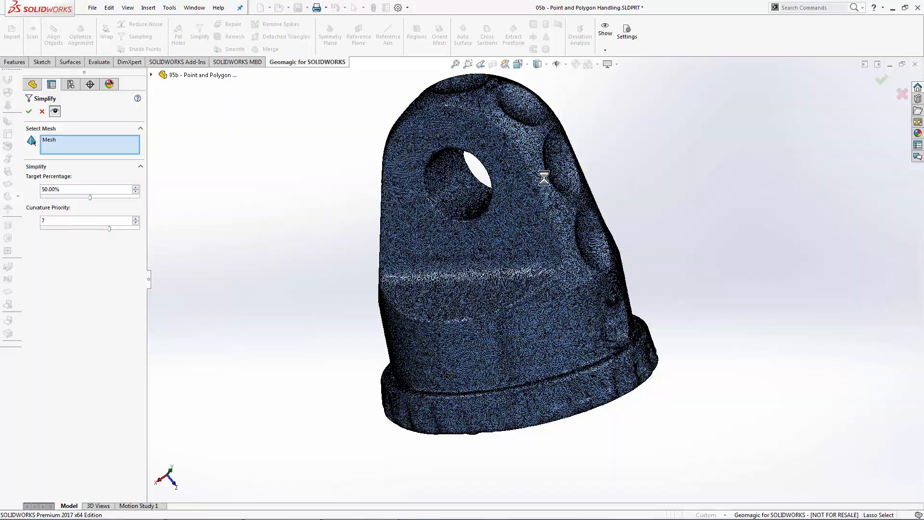
scroll(530, 289, "down", 6)
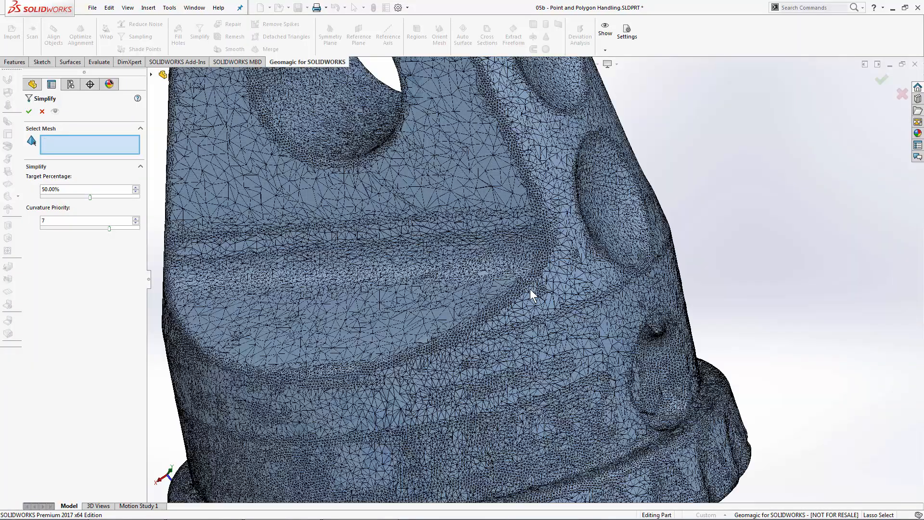
middle_click_drag(516, 290, 556, 284)
scroll(551, 315, "up", 3)
scroll(553, 322, "up", 3)
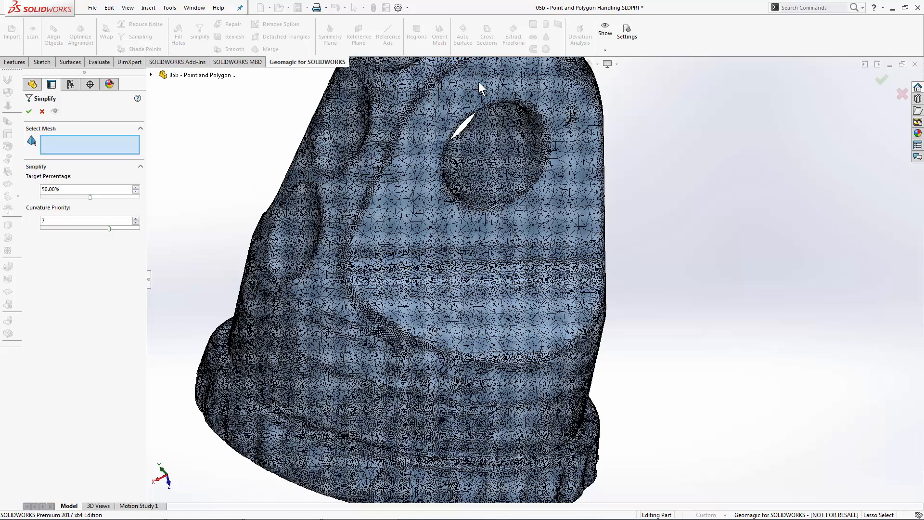
left_click(406, 180)
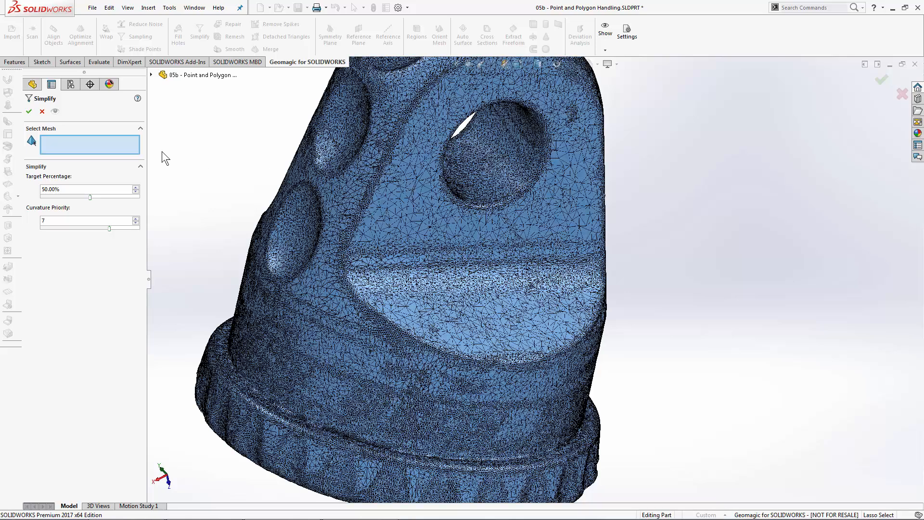
left_click(29, 112)
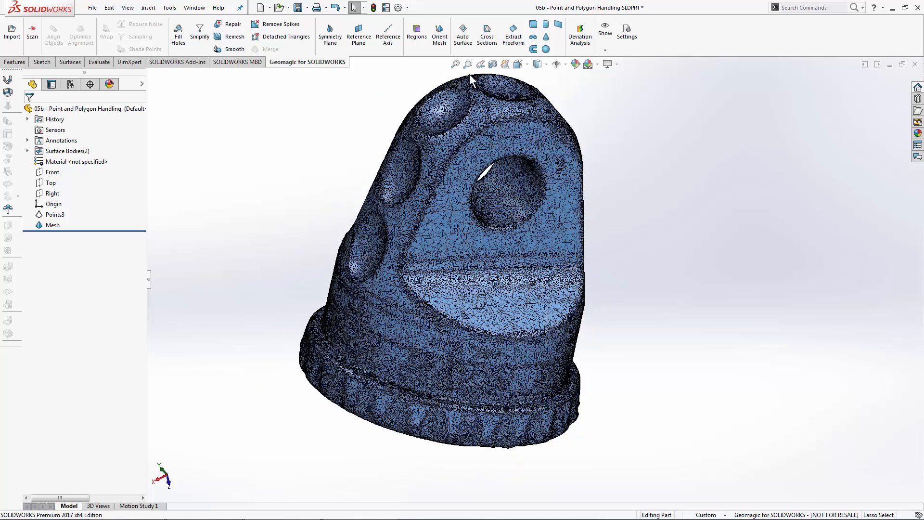
Turn off the triangle edge display on the mesh and examine the round recess just above the base rim
left_click(605, 50)
left_click(618, 73)
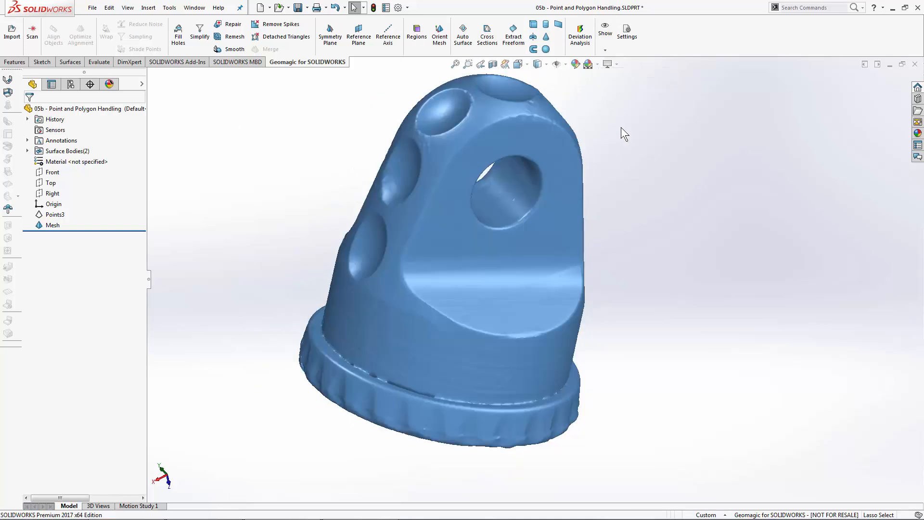
middle_click_drag(623, 132, 452, 166)
scroll(433, 313, "down", 5)
scroll(434, 313, "down", 5)
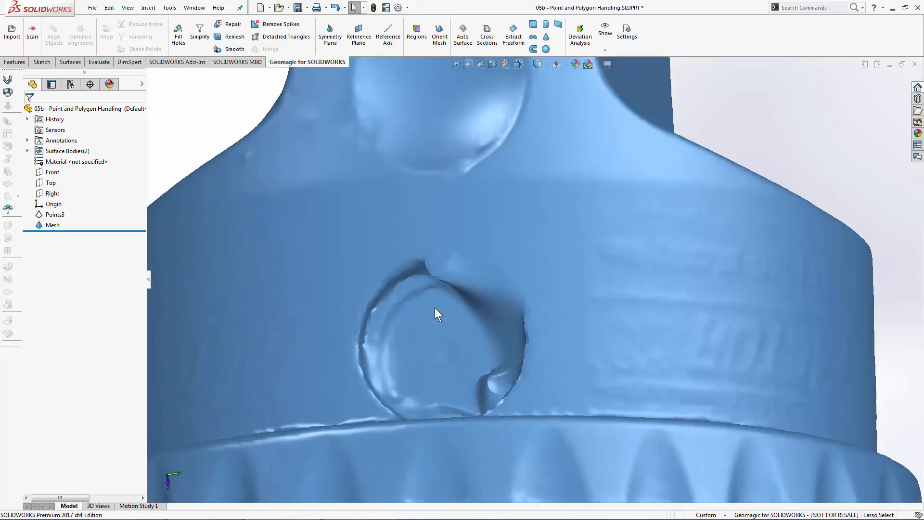
mouse_move(454, 252)
middle_mouse_down()
mouse_move(496, 235)
mouse_move(501, 303)
mouse_move(518, 294)
middle_mouse_up()
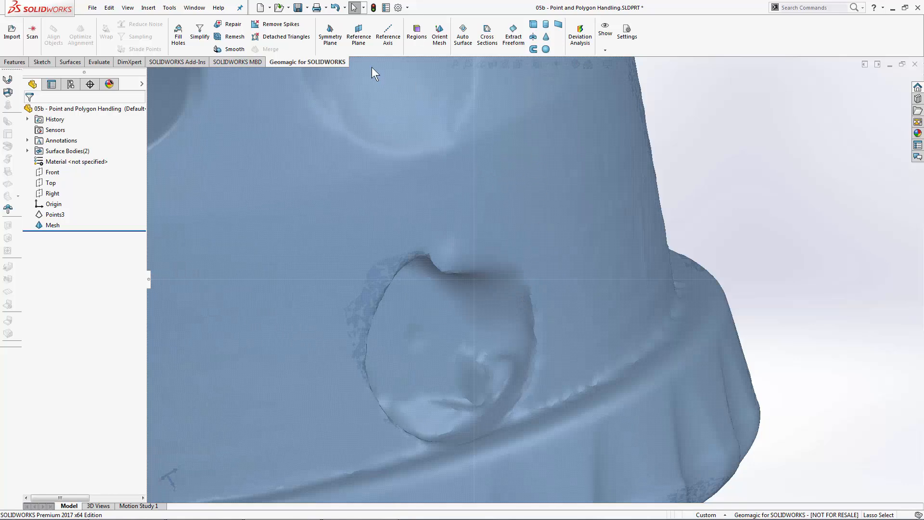
Try smoothing the mesh with Smoothness 8 and Strength 8, check the preview around the round recess, and discard it
left_click(235, 51)
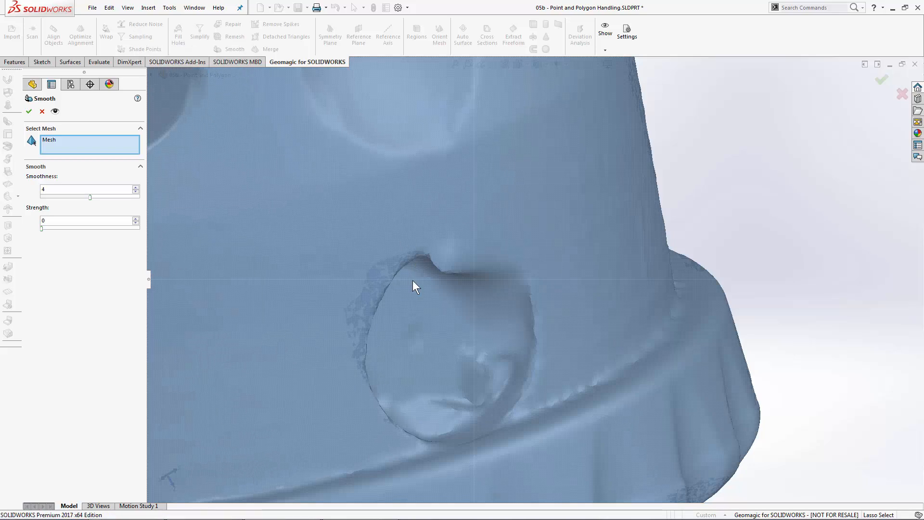
left_click(103, 197)
left_click_drag(42, 228, 78, 228)
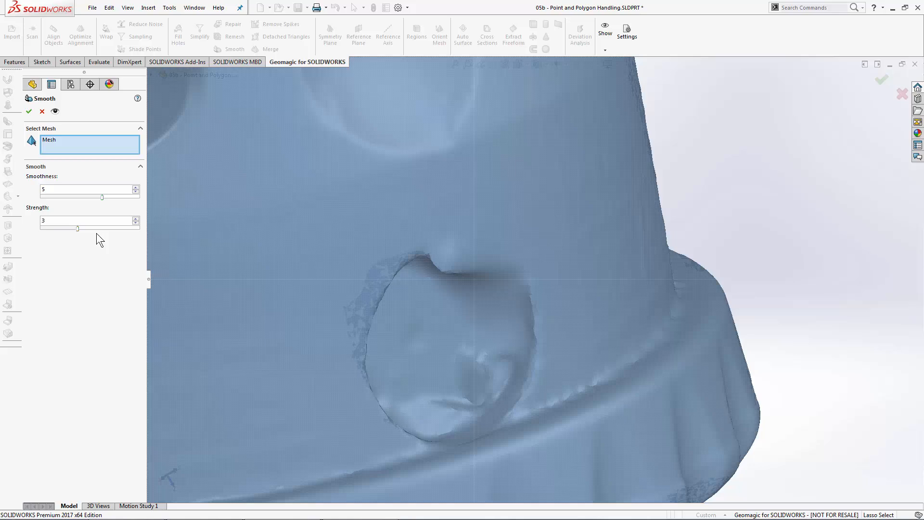
left_click(139, 229)
left_click(137, 197)
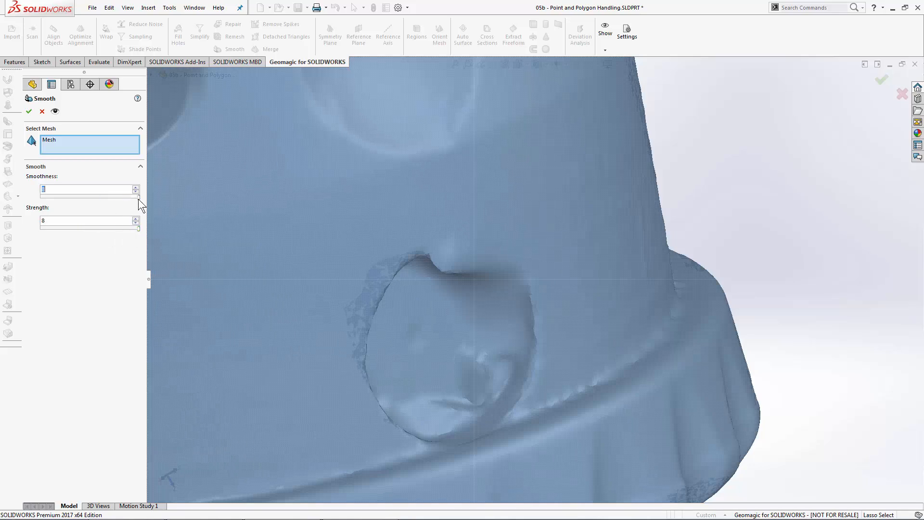
left_click(55, 111)
middle_click_drag(437, 278, 573, 307)
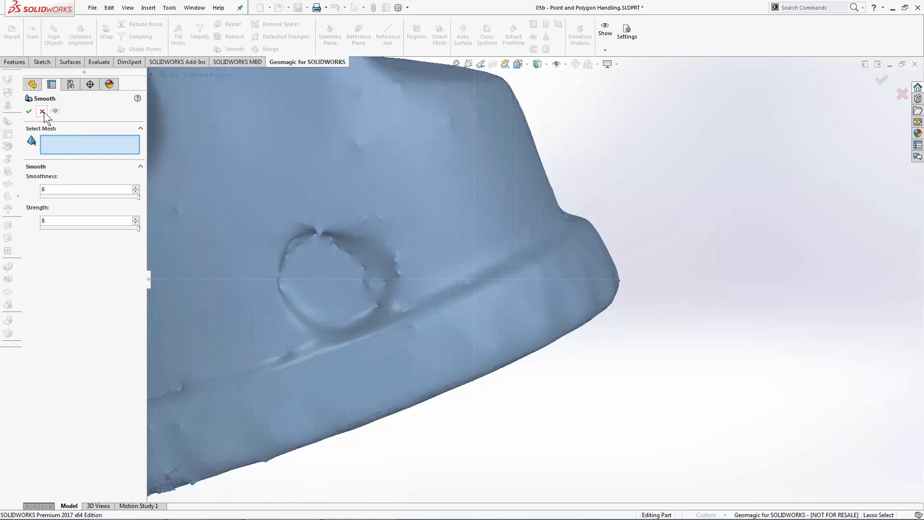
left_click(43, 111)
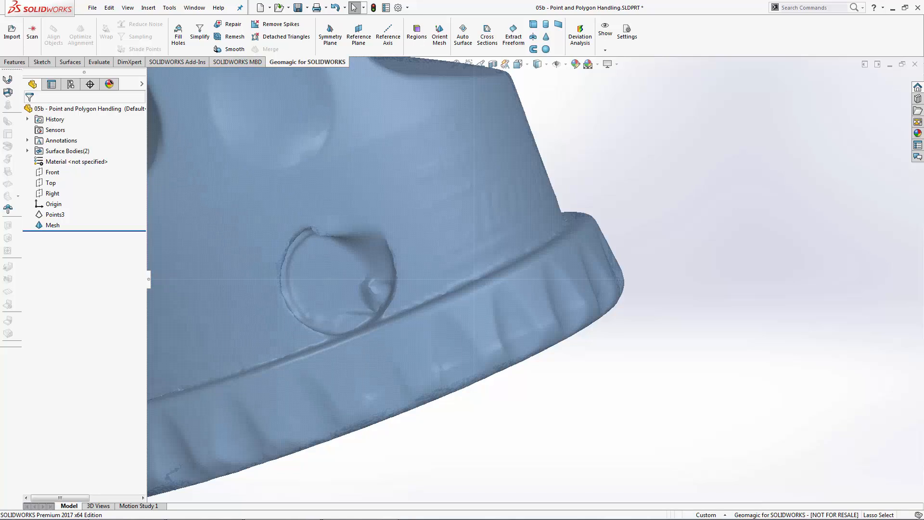
left_click(277, 24)
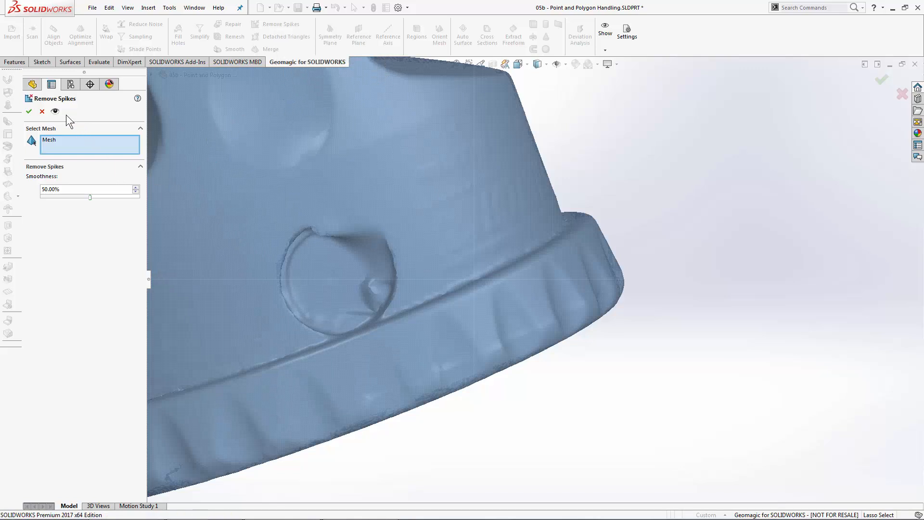
scroll(253, 192, "up", 3)
middle_click_drag(254, 191, 308, 161)
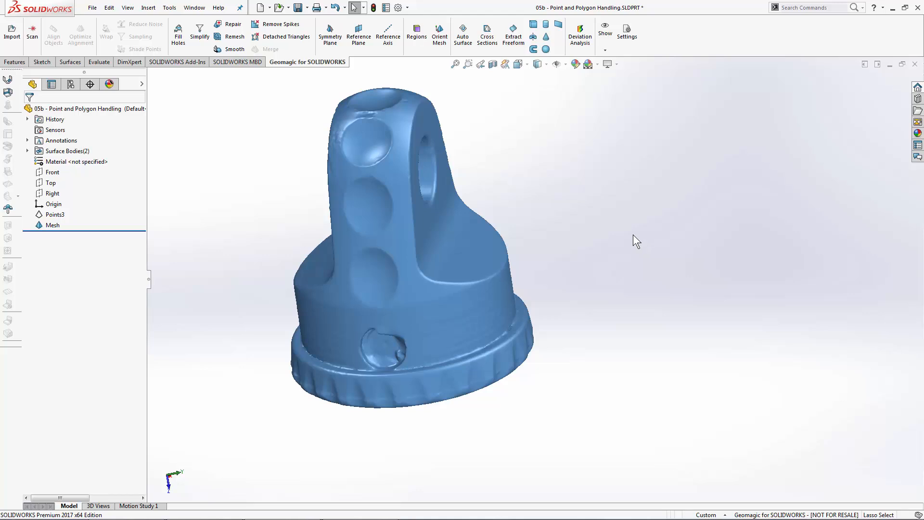
Open the mesh for editing, switch to box selection, and select the triangles on the flat face below the cross bore
right_click(50, 230)
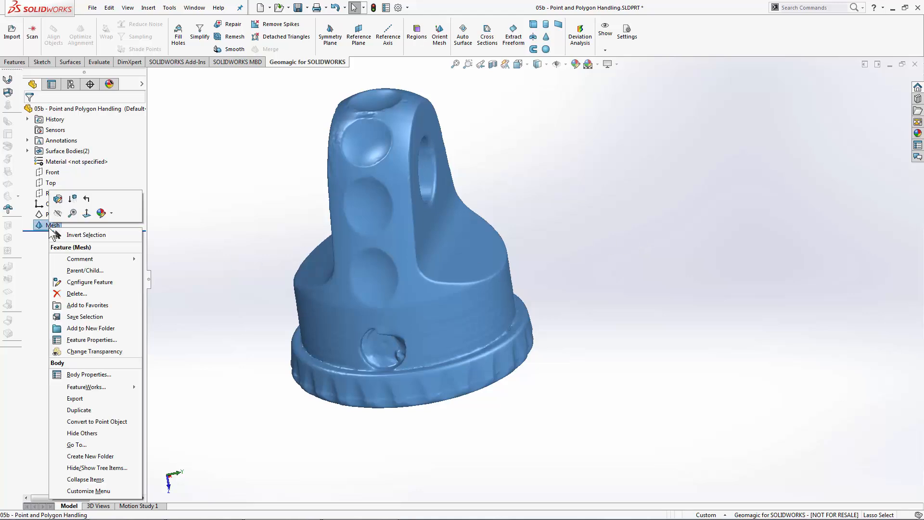
left_click(58, 200)
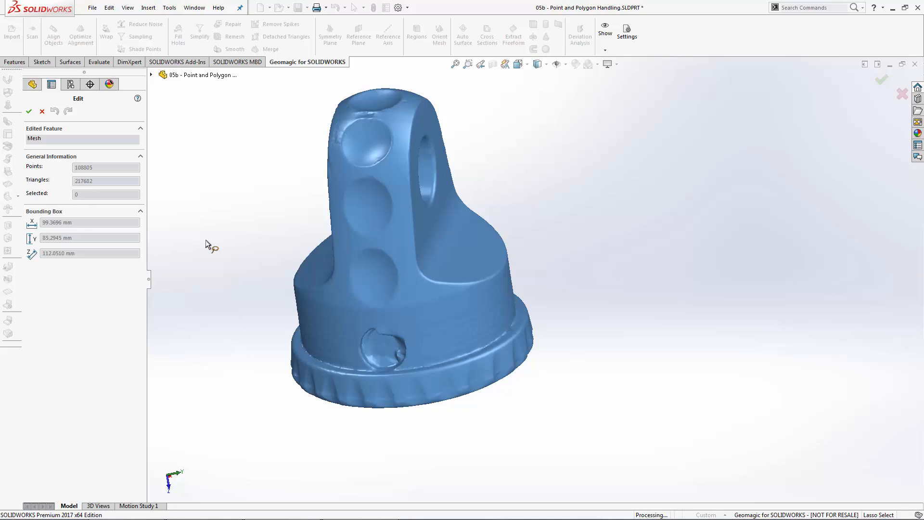
right_click(509, 207)
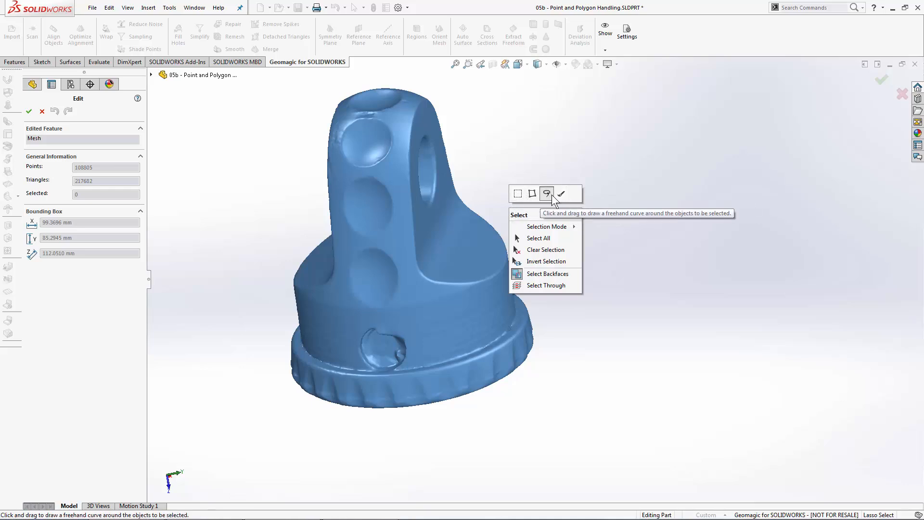
left_click(518, 193)
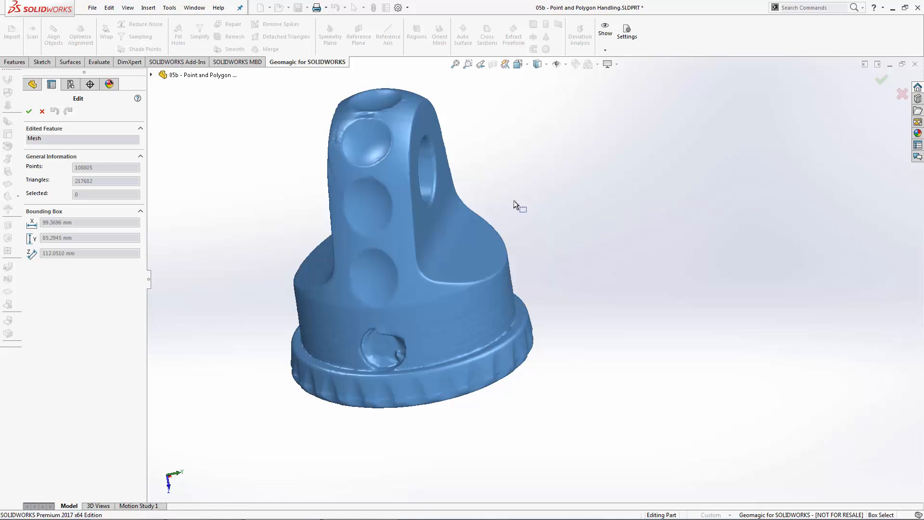
left_click_drag(417, 188, 484, 295)
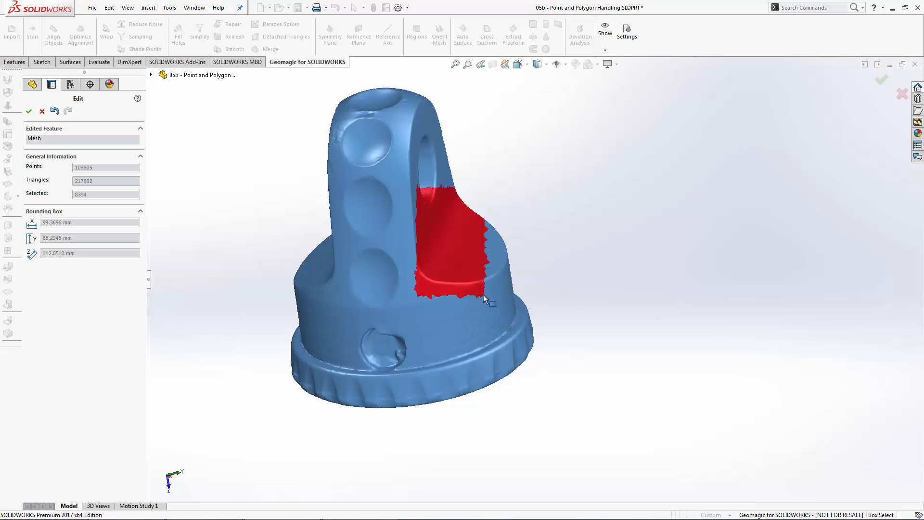
Box-select a square area across the flat face's curved lower edge with Select Through off, and clear that selection
middle_click_drag(582, 252, 464, 254)
right_click(498, 215)
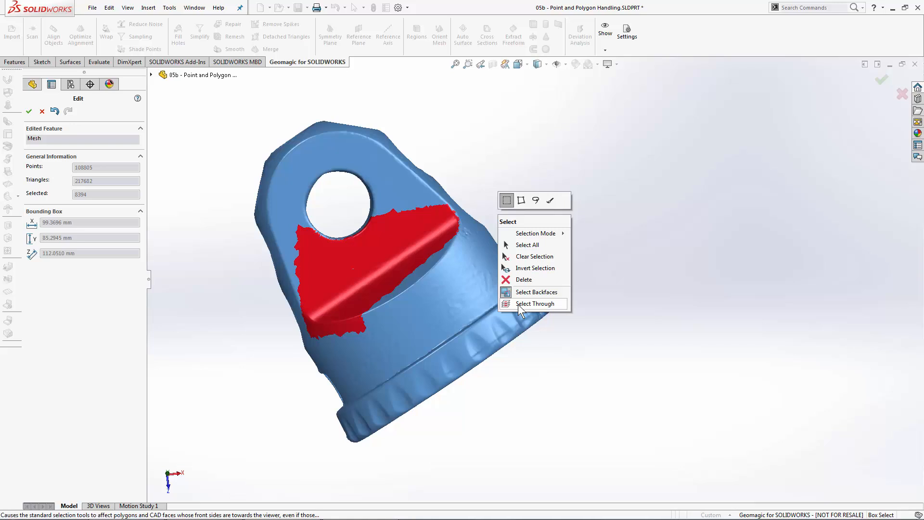
left_click(370, 262)
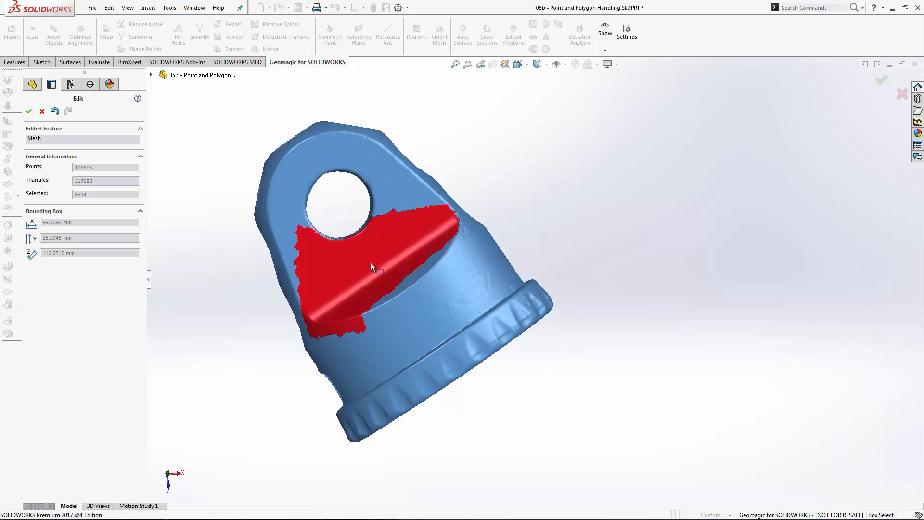
left_click_drag(434, 323, 440, 327)
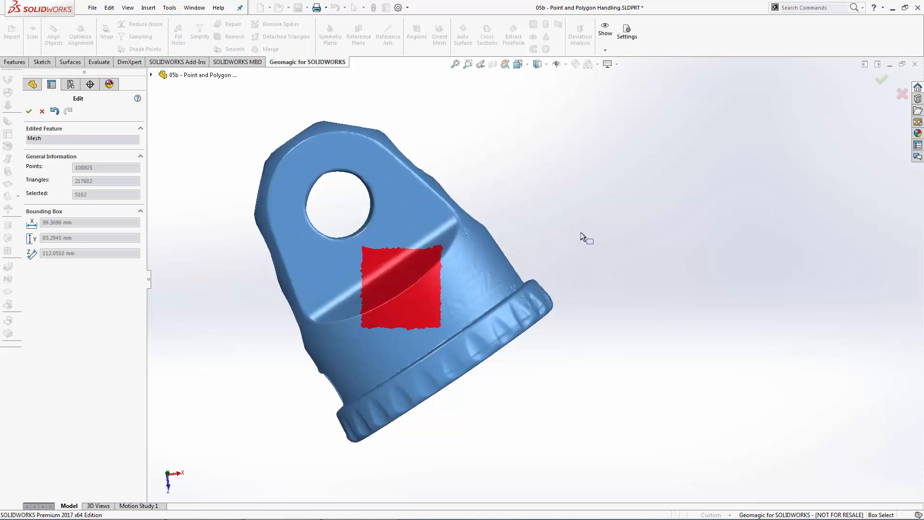
middle_click_drag(596, 210, 387, 312)
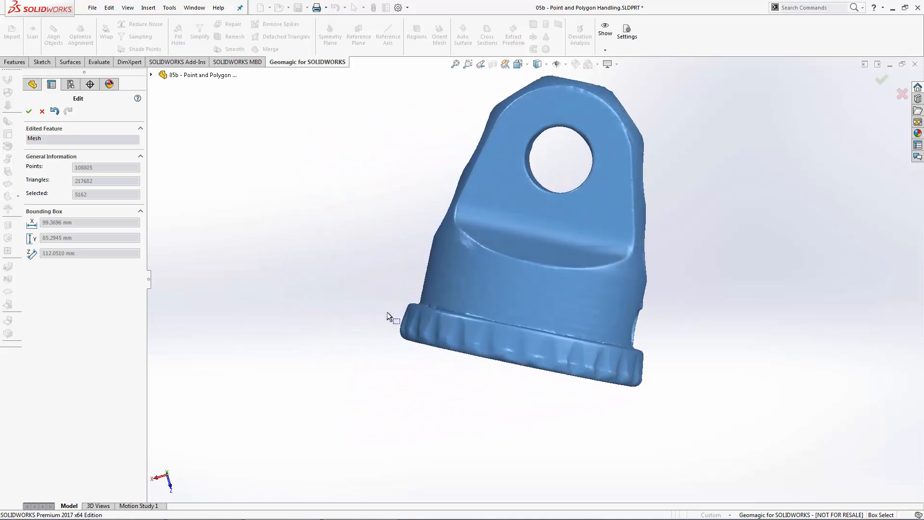
right_click(399, 221)
left_click(430, 265)
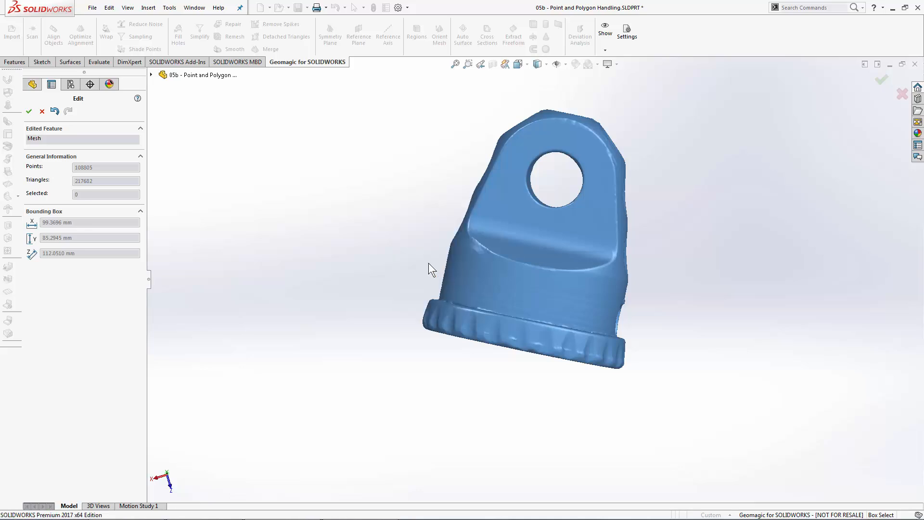
With Select Through on, delete a box-selected square below the cross bore on both sides, excluding a small deselected rectangle at its centre
right_click(411, 221)
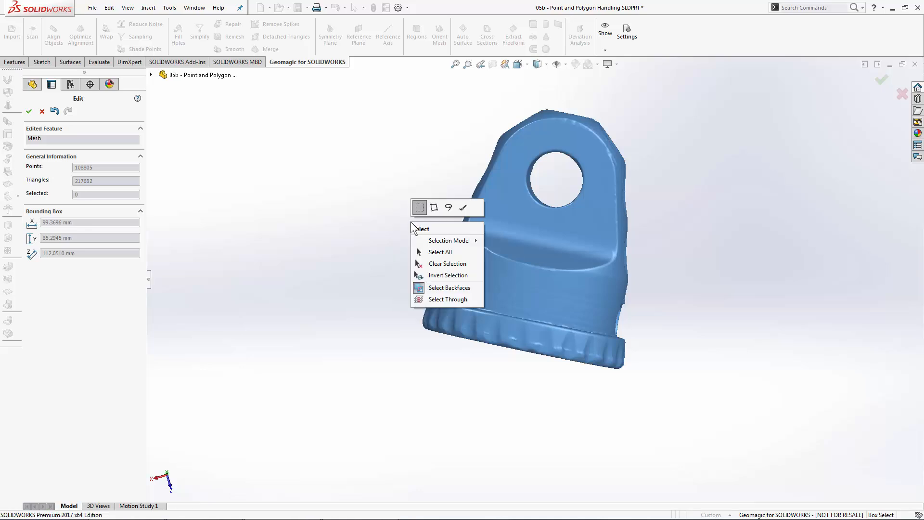
left_click(435, 299)
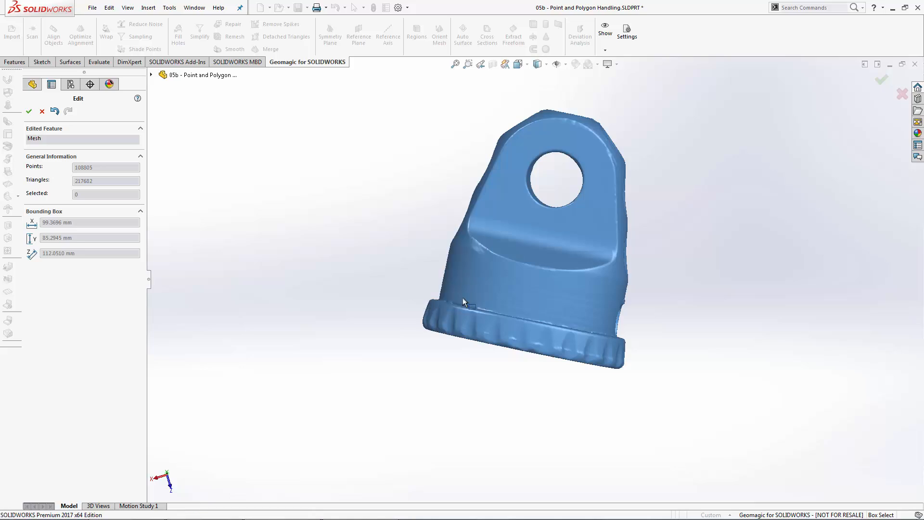
left_click_drag(557, 290, 574, 304)
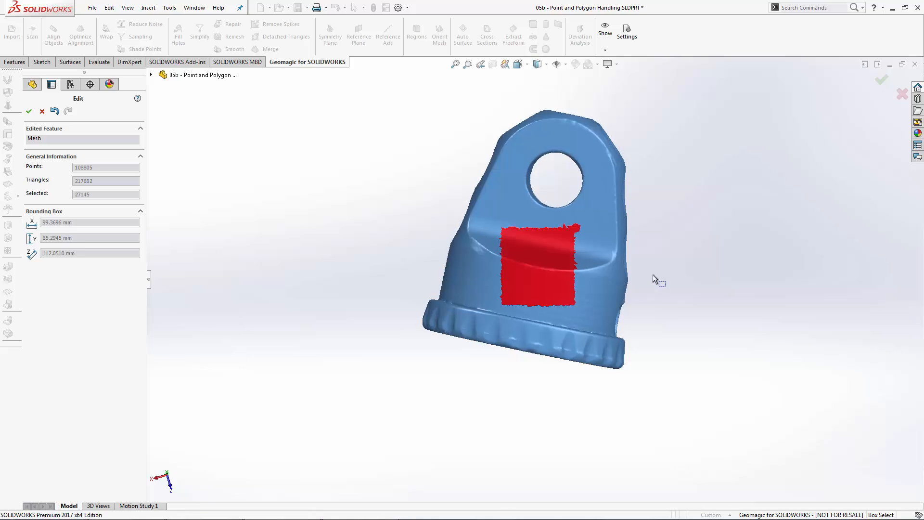
mouse_move(749, 251)
middle_mouse_down()
mouse_move(556, 257)
mouse_move(698, 243)
mouse_move(744, 260)
middle_mouse_up()
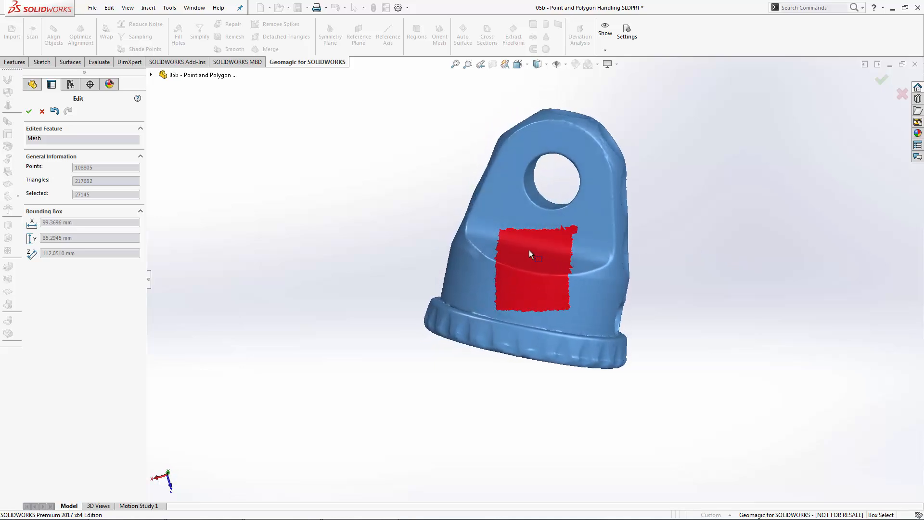
left_click_drag(550, 282, 551, 282, "ctrl")
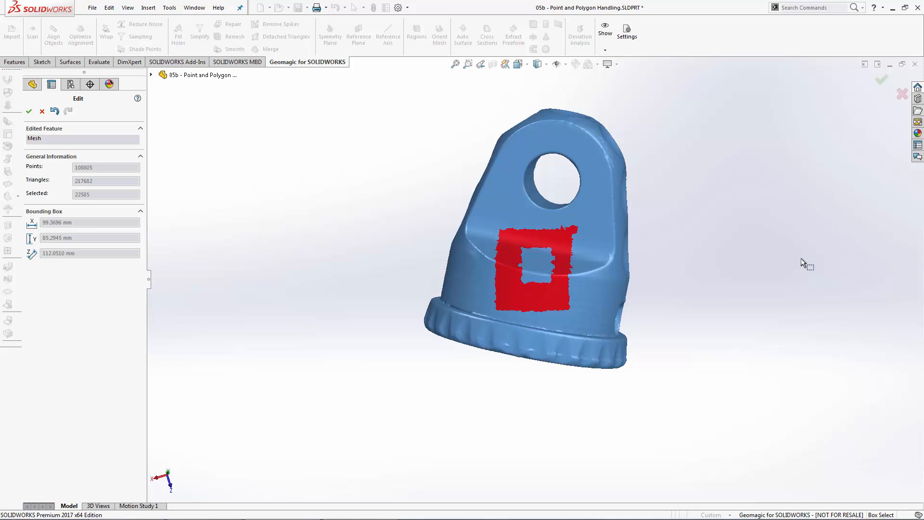
right_click(677, 227)
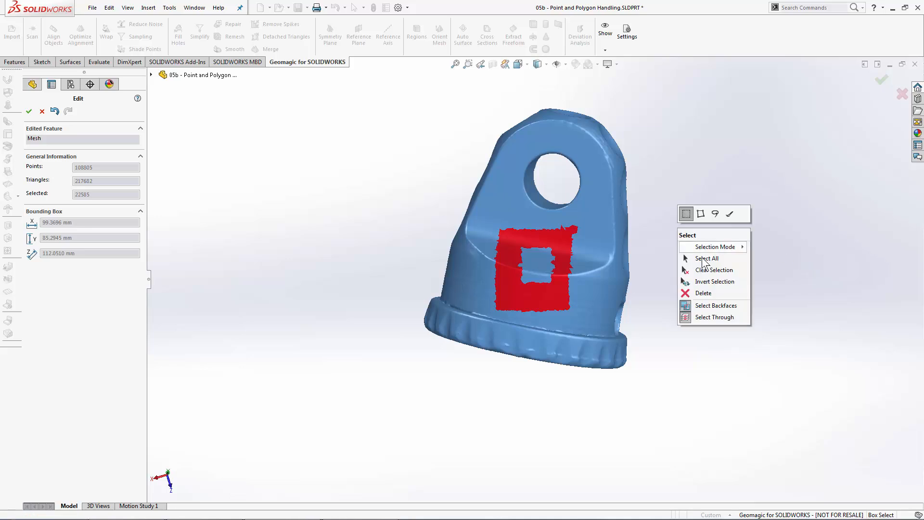
left_click(699, 295)
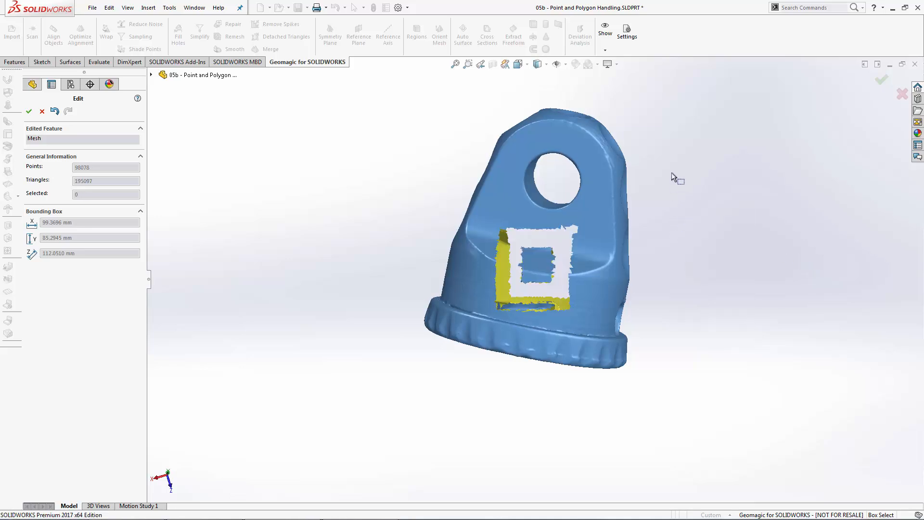
With Select Backfaces and Select Through on, box-select a narrow strip of back-facing triangles visible through the cut opening
middle_click_drag(671, 172, 654, 184)
scroll(539, 267, "down", 5)
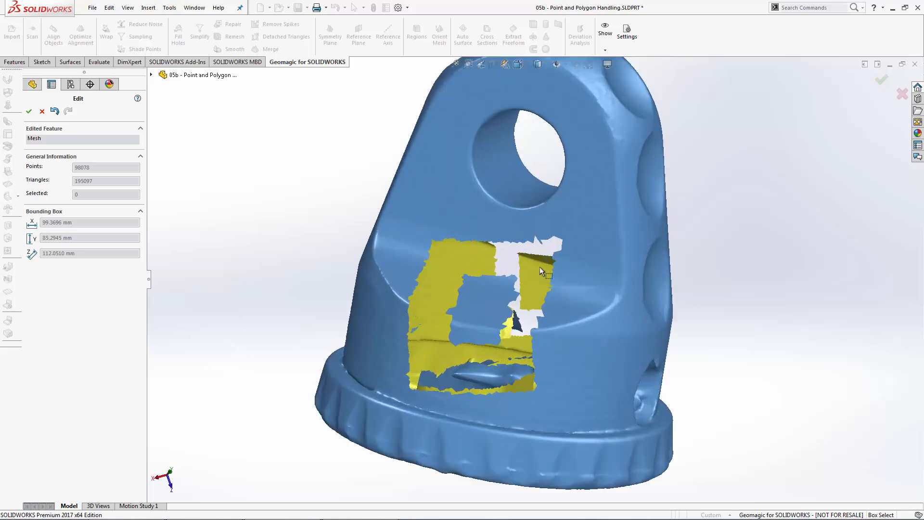
mouse_move(596, 250)
middle_mouse_down()
mouse_move(613, 252)
mouse_move(604, 253)
middle_mouse_up()
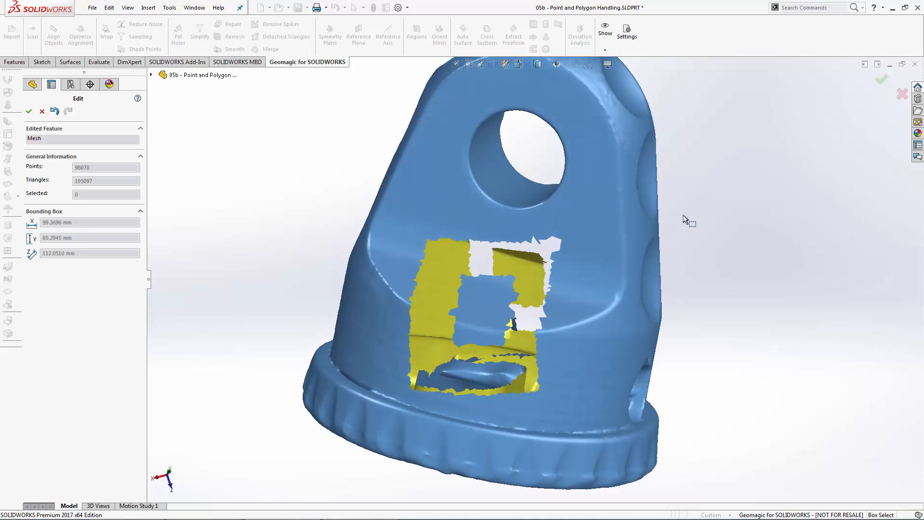
right_click(700, 206)
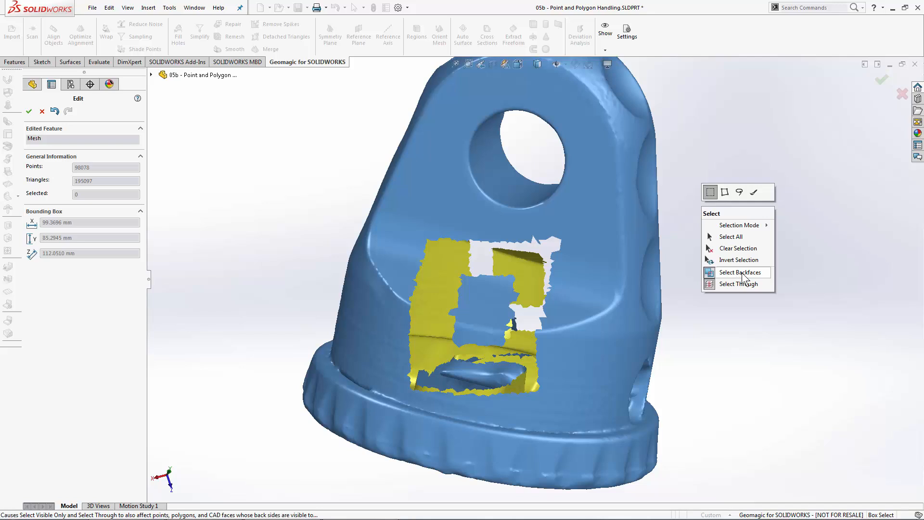
left_click(749, 322)
left_click_drag(432, 270, 448, 319)
middle_click_drag(492, 271, 576, 360)
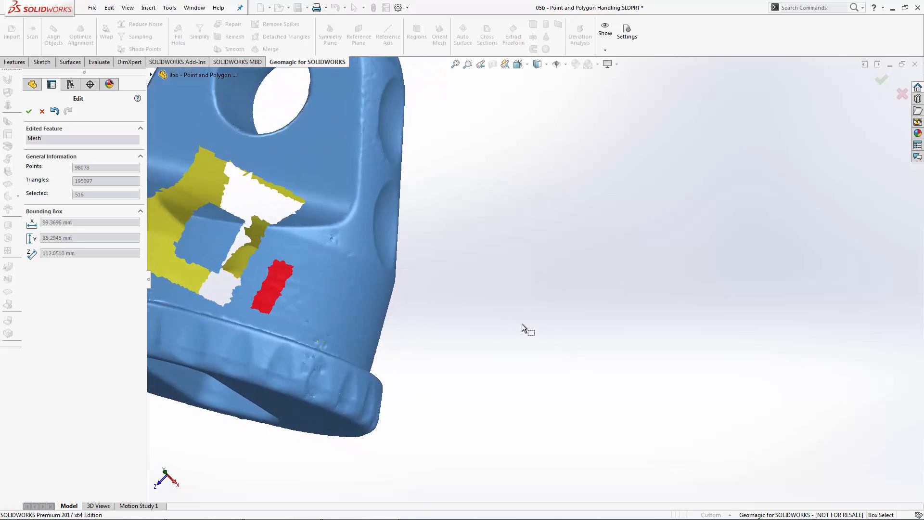
Turn off Select Backfaces, box-select across a corner of the cut opening, and finish the mesh edit
right_click(457, 274)
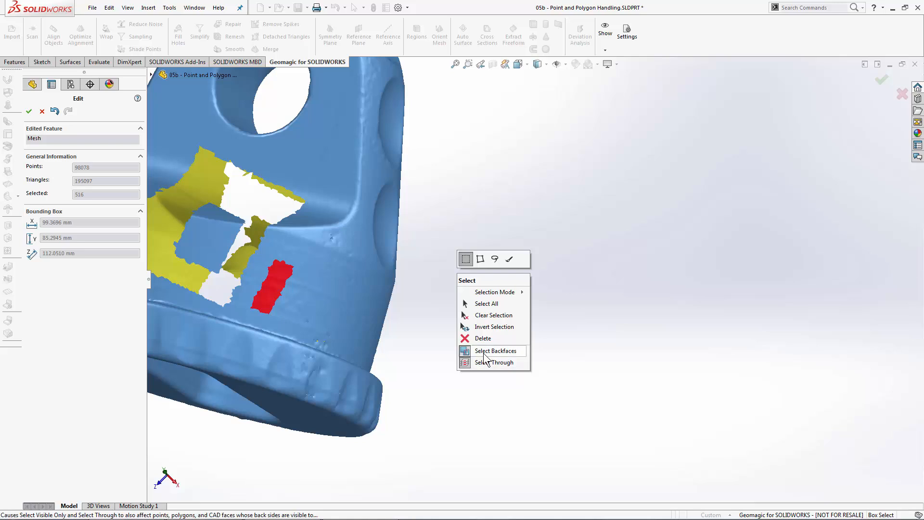
left_click(586, 378)
scroll(586, 380, "down", 3)
scroll(314, 256, "up", 3)
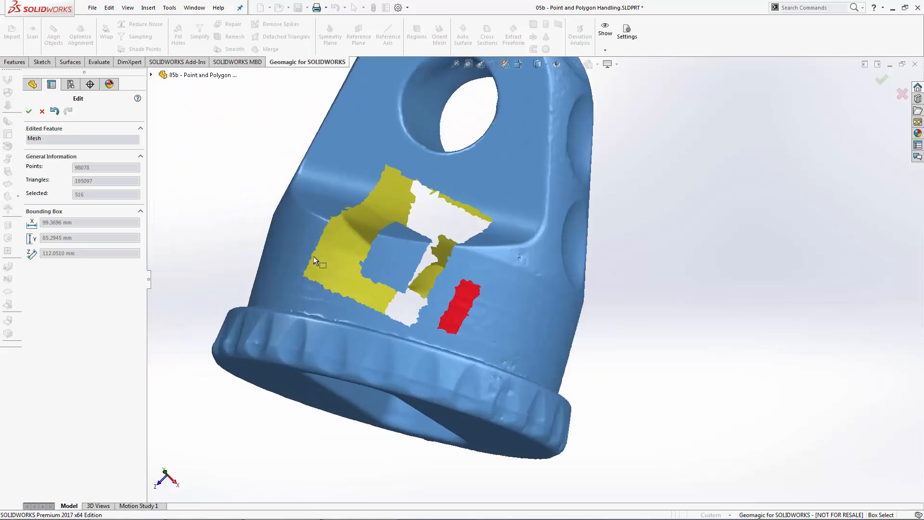
left_click_drag(356, 288, 356, 287)
left_click_drag(340, 236, 353, 259)
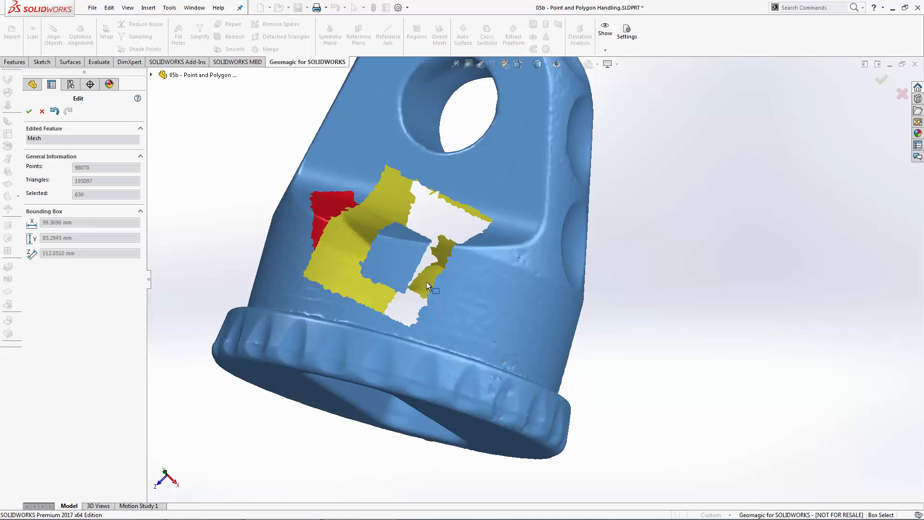
left_click(28, 112)
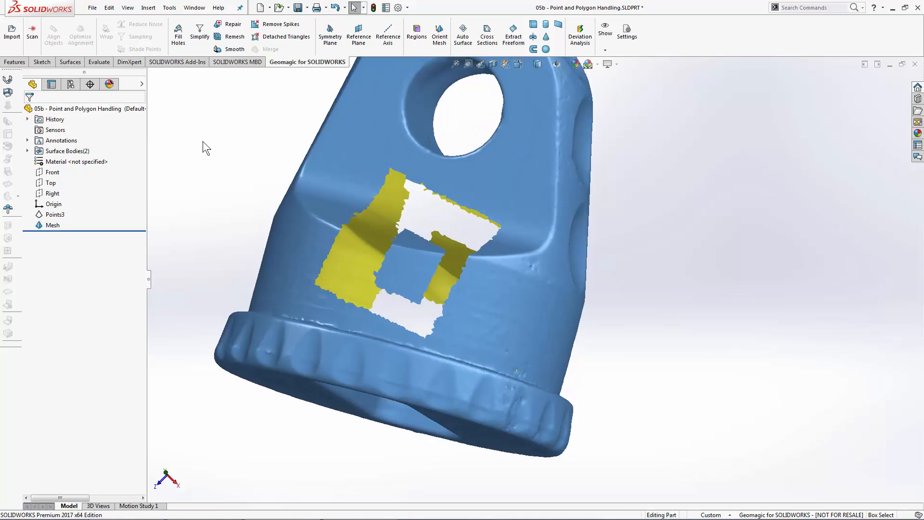
Remove the detached island of triangles inside the square opening with Detached Triangles on the mesh
middle_click_drag(204, 144, 318, 212)
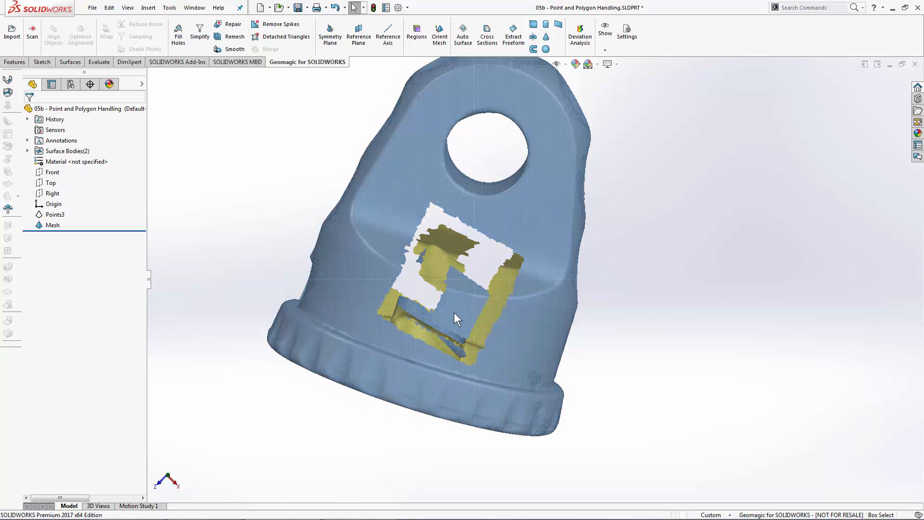
middle_click_drag(550, 300, 626, 255)
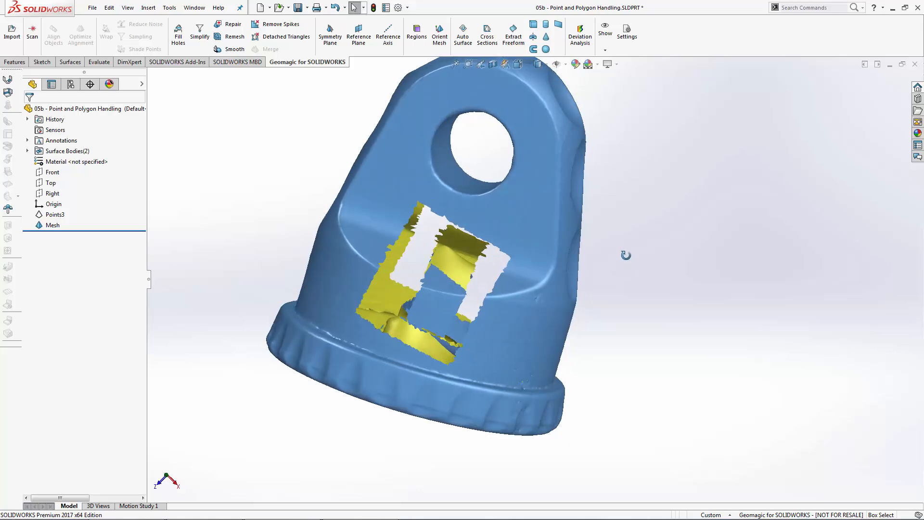
left_click(298, 38)
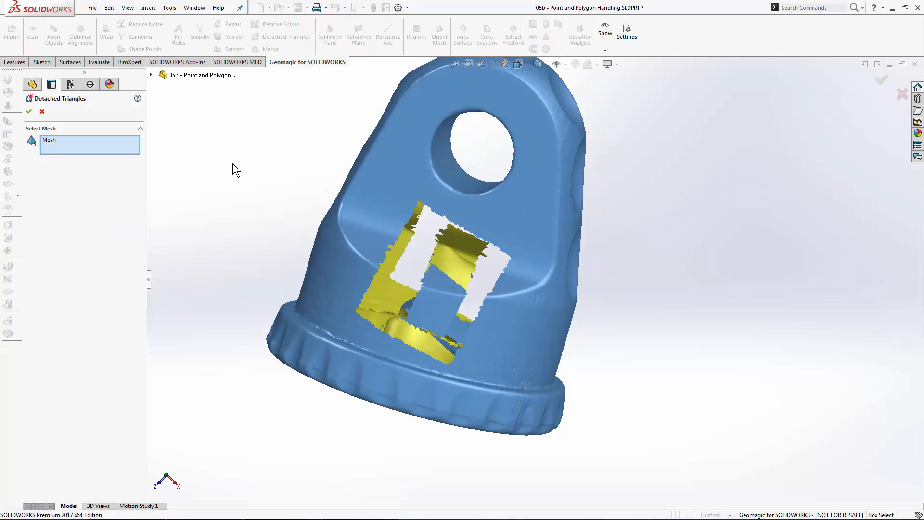
left_click(29, 112)
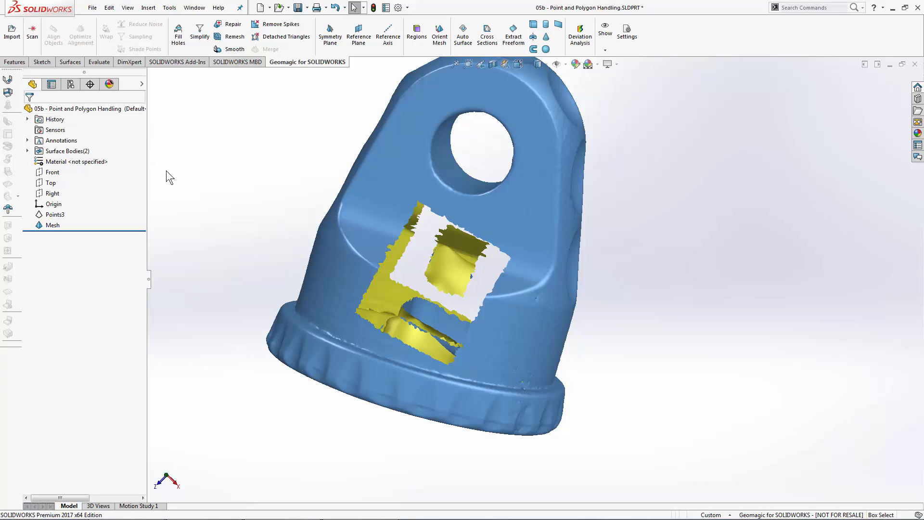
Run Detached Triangles on the mesh a second time and inspect the square opening
middle_click_drag(166, 170, 285, 177)
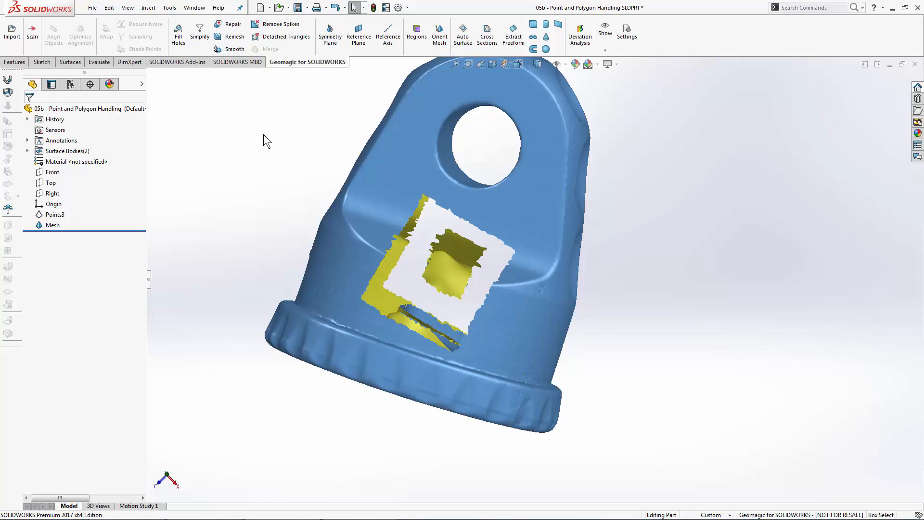
middle_click_drag(290, 125, 304, 112)
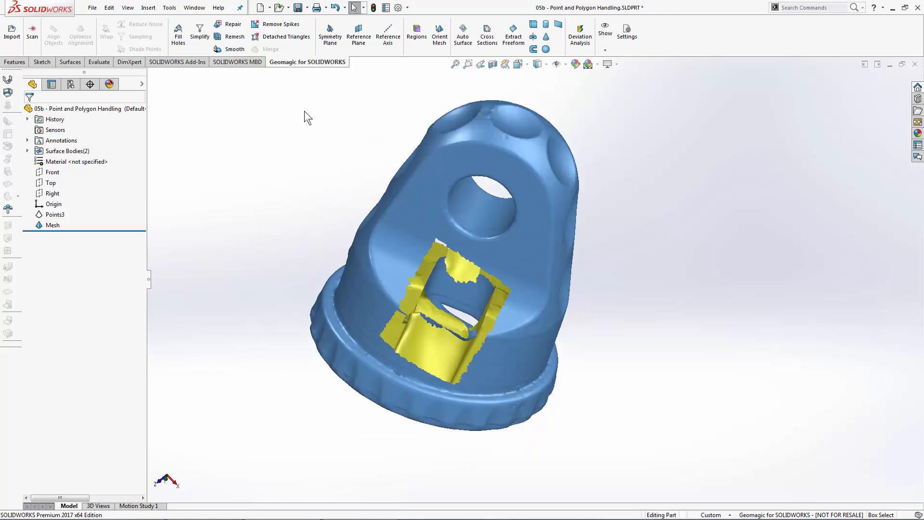
left_click(283, 37)
middle_click_drag(402, 245, 408, 208)
left_click(29, 112)
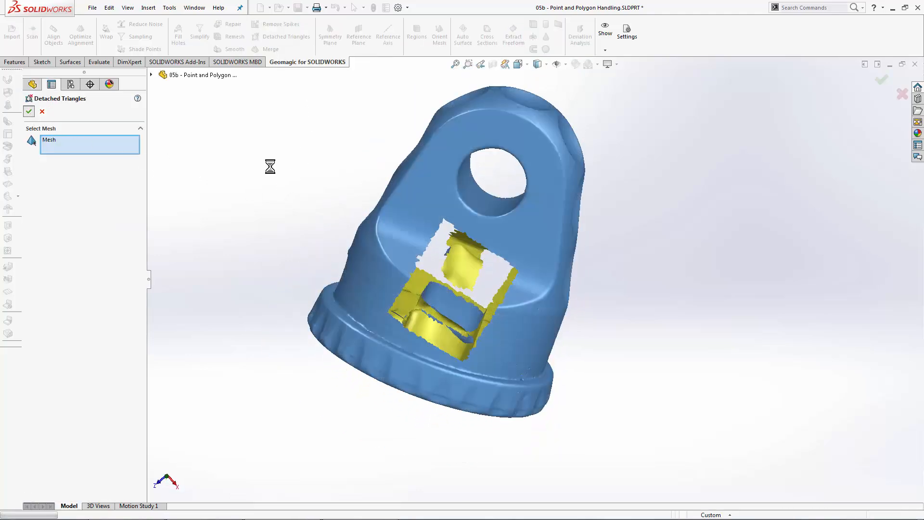
middle_click_drag(300, 190, 443, 228)
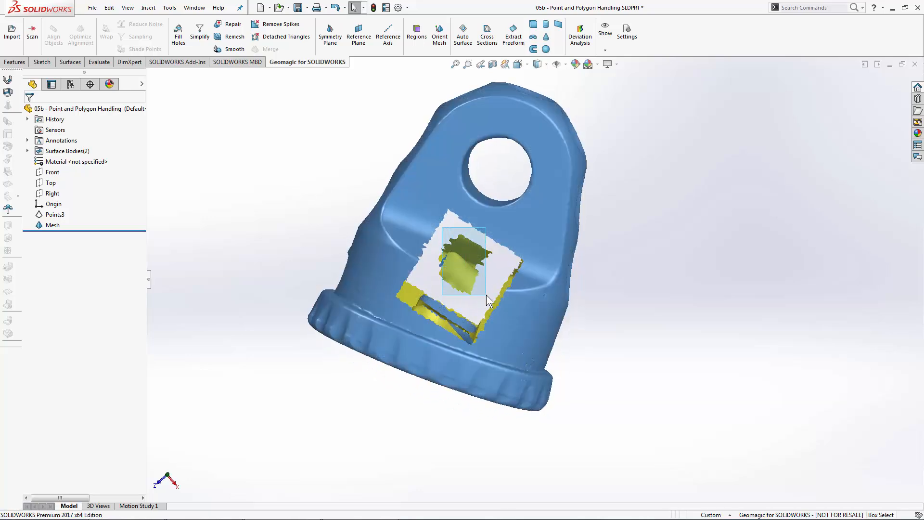